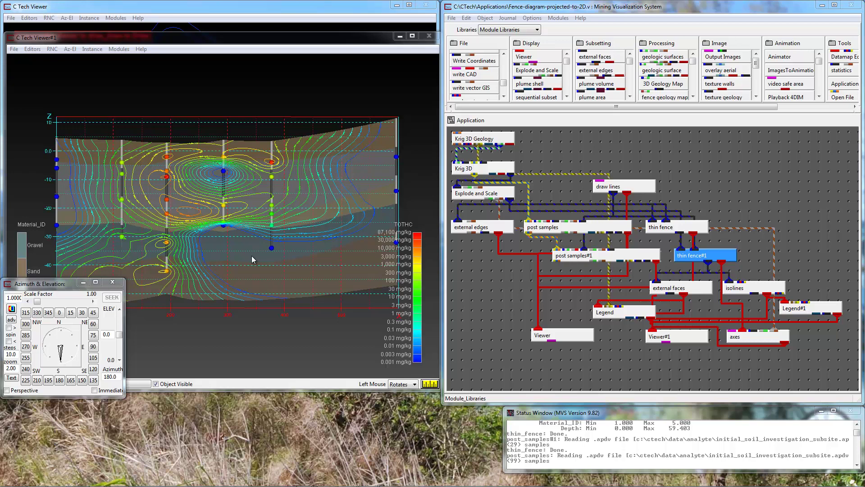
Close the Azimuth & Elevation controls window
click(116, 284)
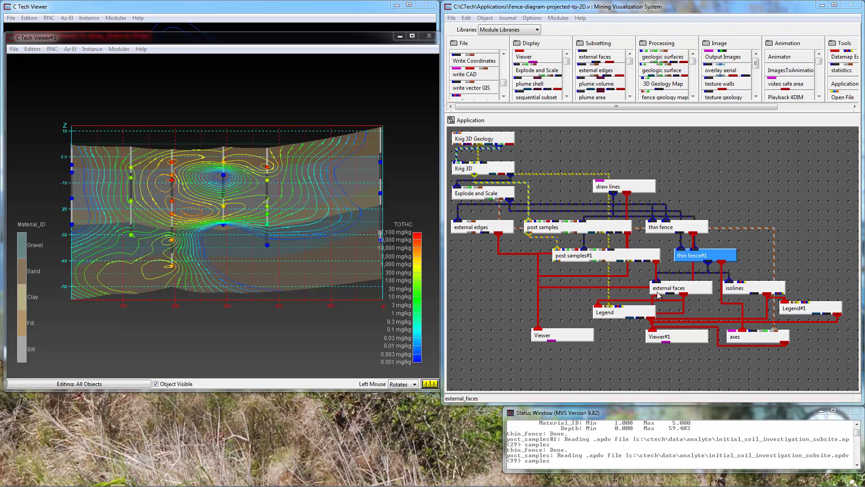
Turn off Clean Fence Boundaries in the thin_fence#1 settings
double_click(694, 261)
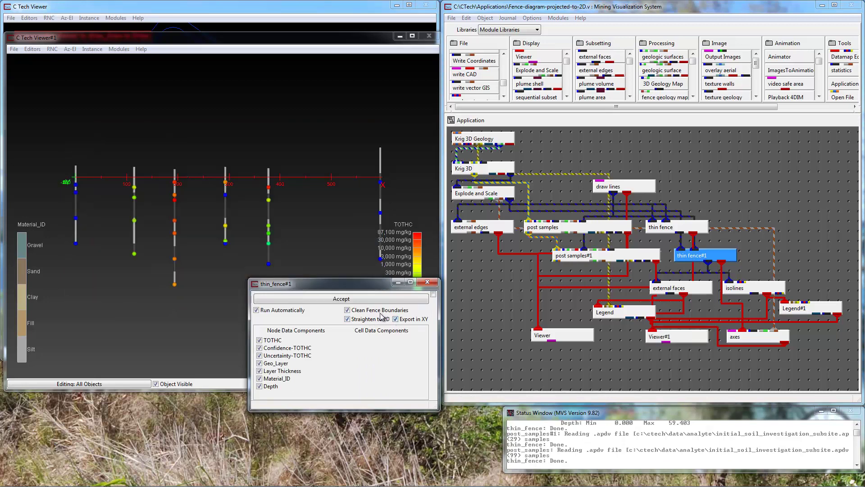
click(347, 310)
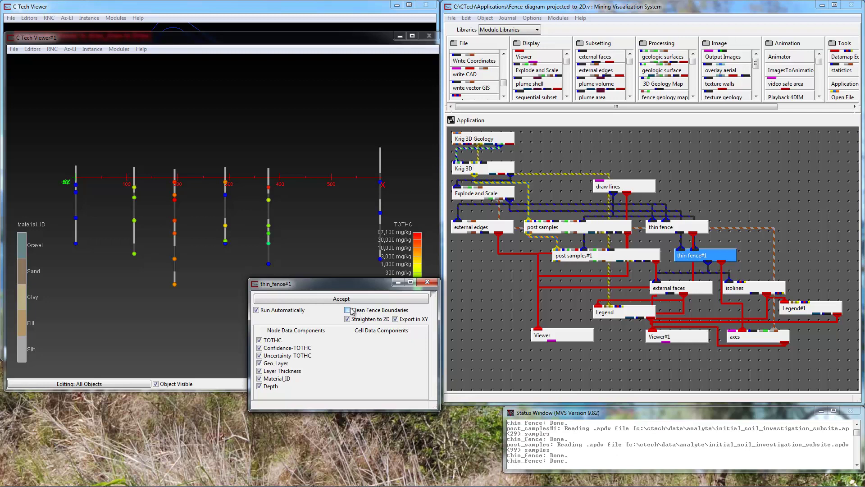
click(427, 282)
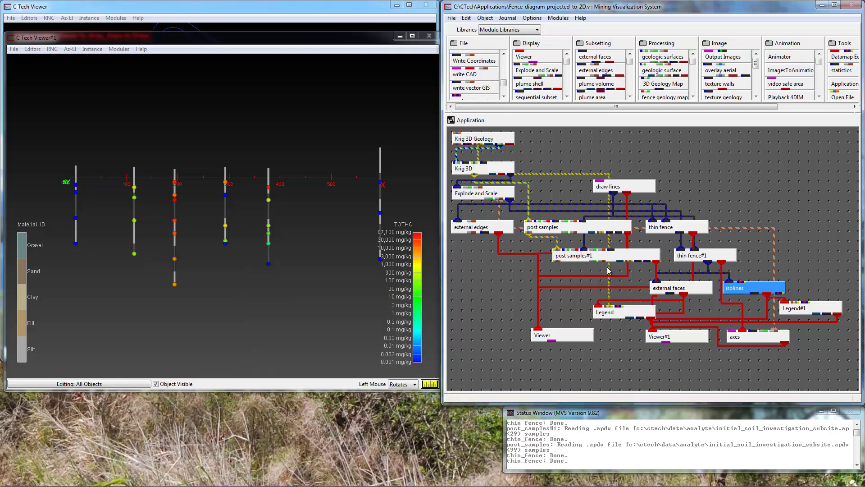
Set post_samples#1 to export its samples flat in XY
click(608, 259)
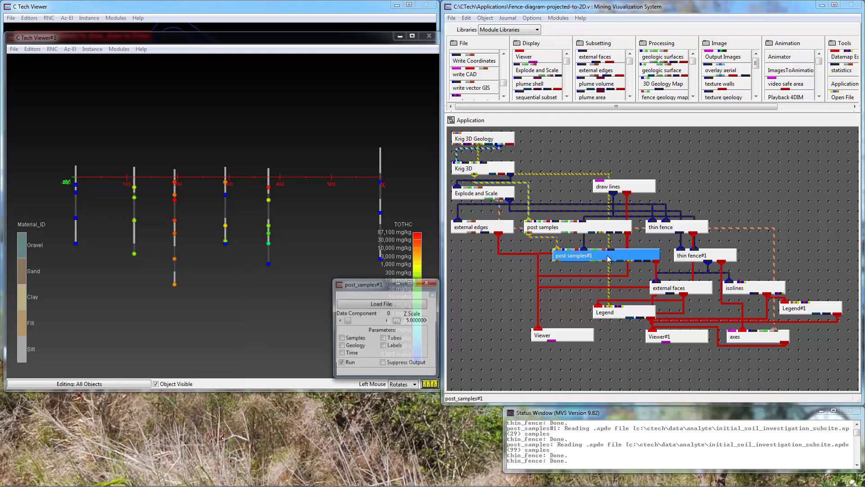
click(356, 339)
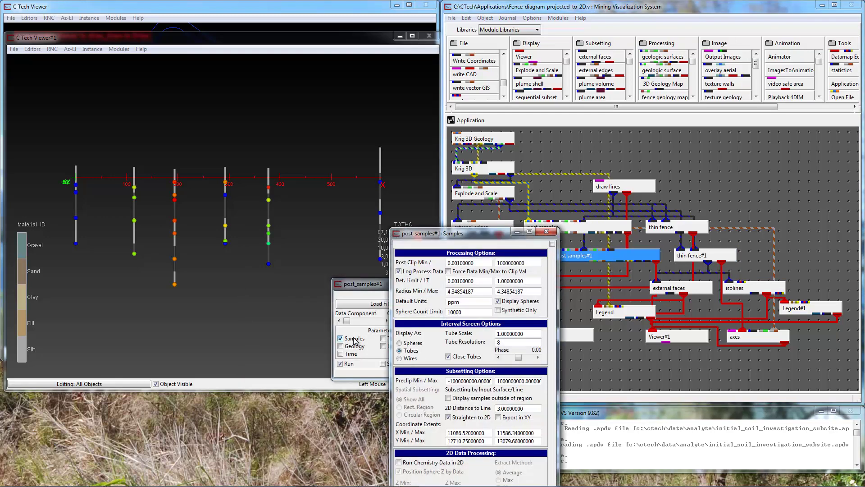
click(498, 417)
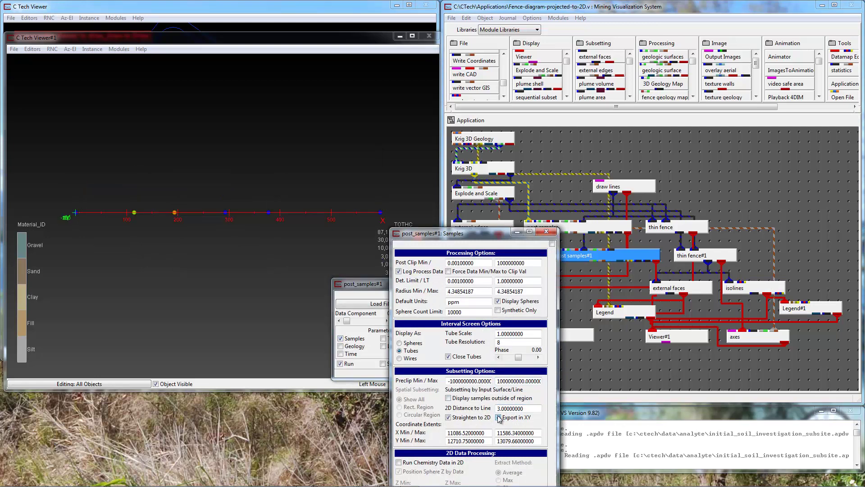
click(341, 340)
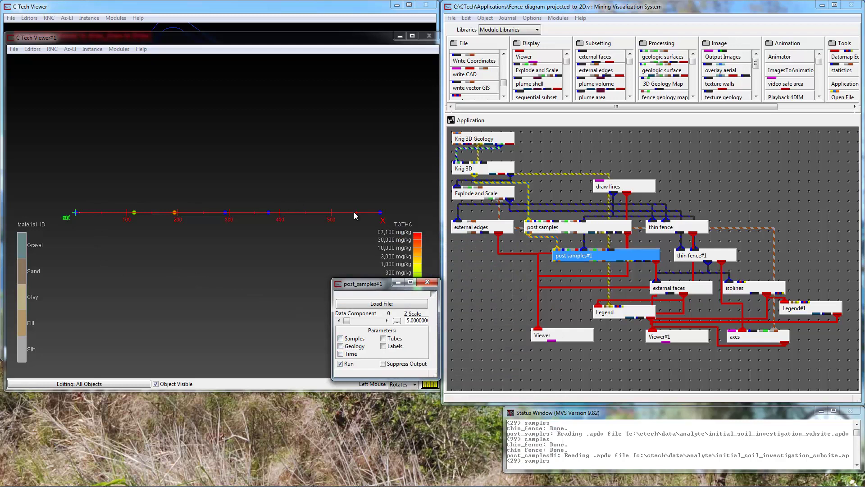
Switch Viewer#1 to Top View and delete the axes module from the network
click(427, 282)
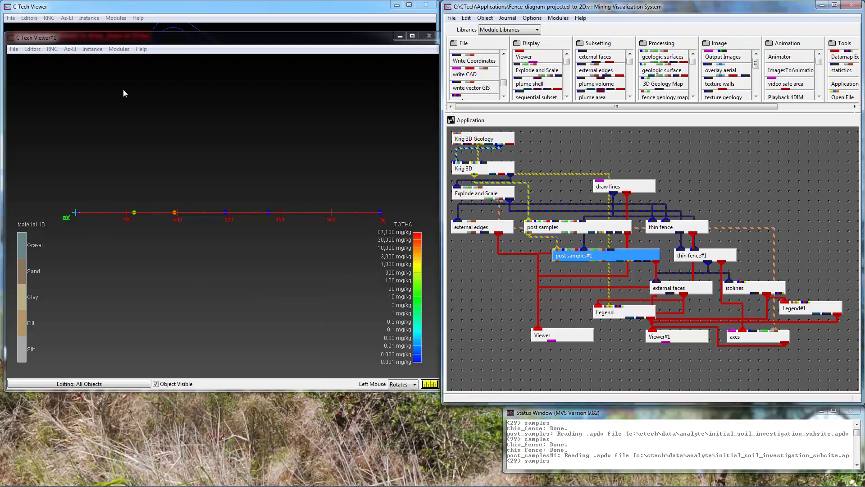
click(54, 49)
click(59, 69)
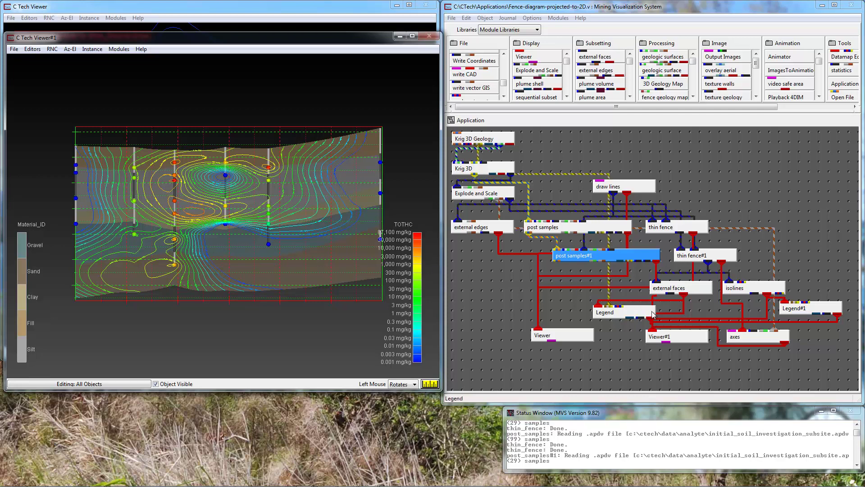
right_click(752, 337)
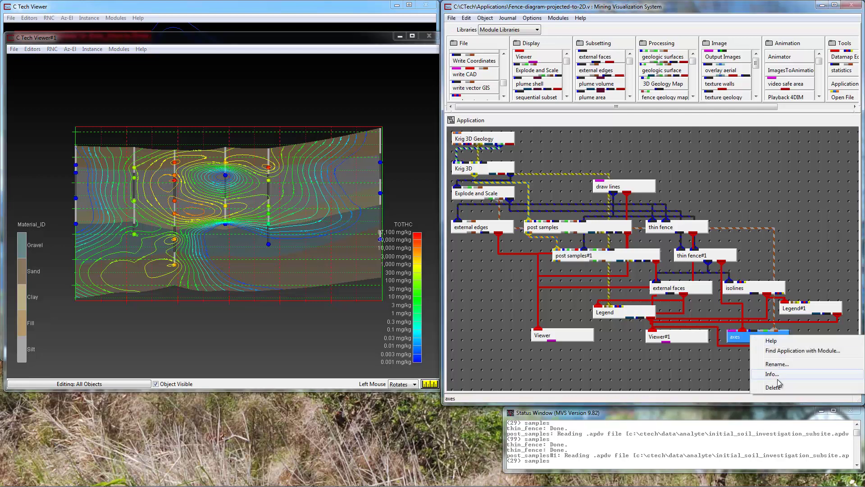
click(775, 387)
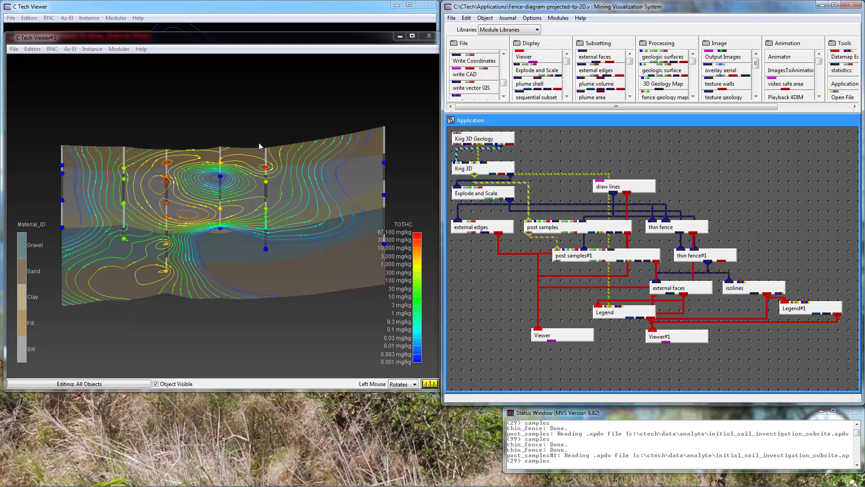
Place write_vector_GIS from the File library and connect external_faces output to it
click(481, 89)
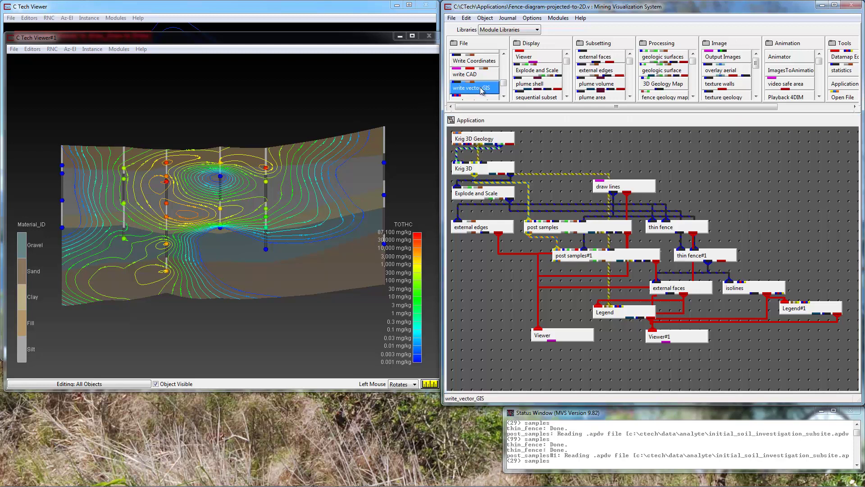
drag(481, 89, 708, 315)
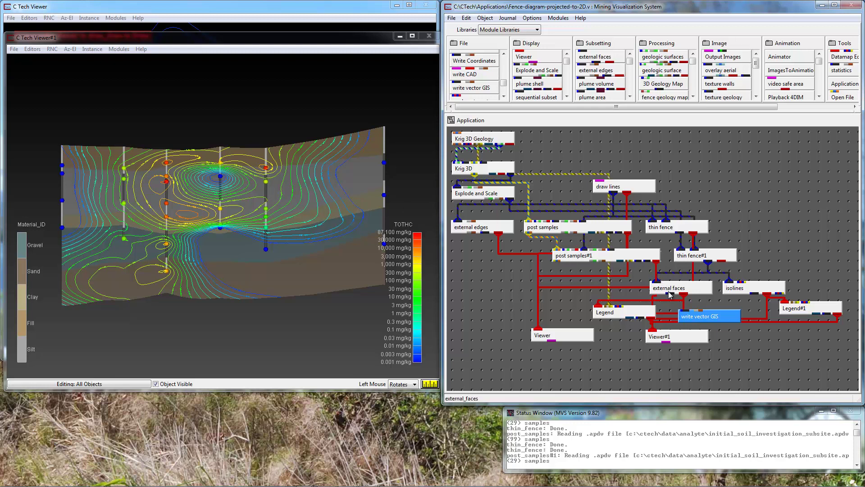
drag(672, 295, 681, 310)
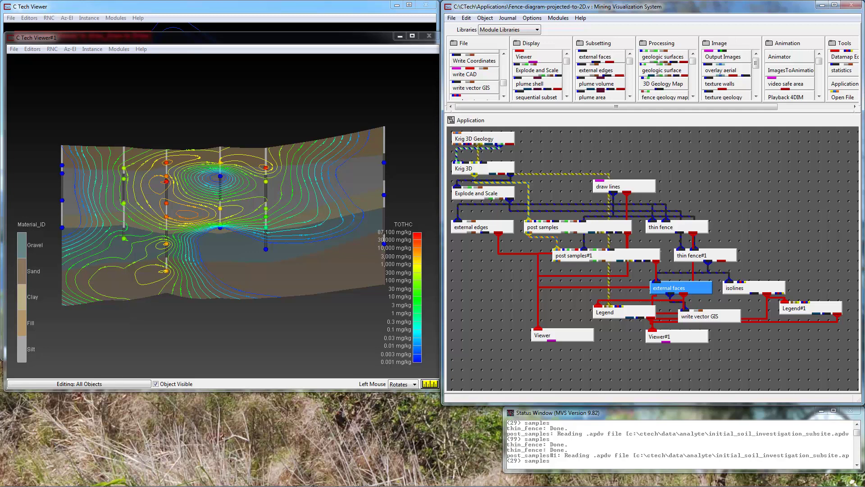
Save the fence as geo-thin-fence.shp in Data\2d-xsect and accept current values
click(711, 316)
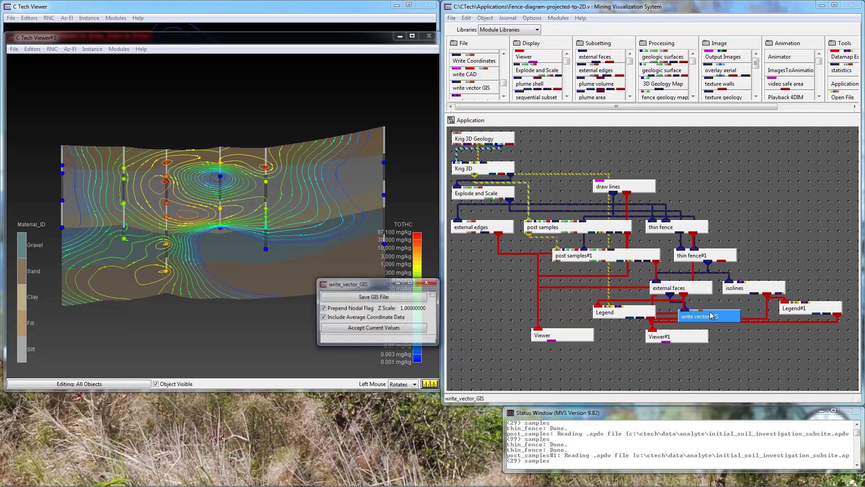
click(387, 298)
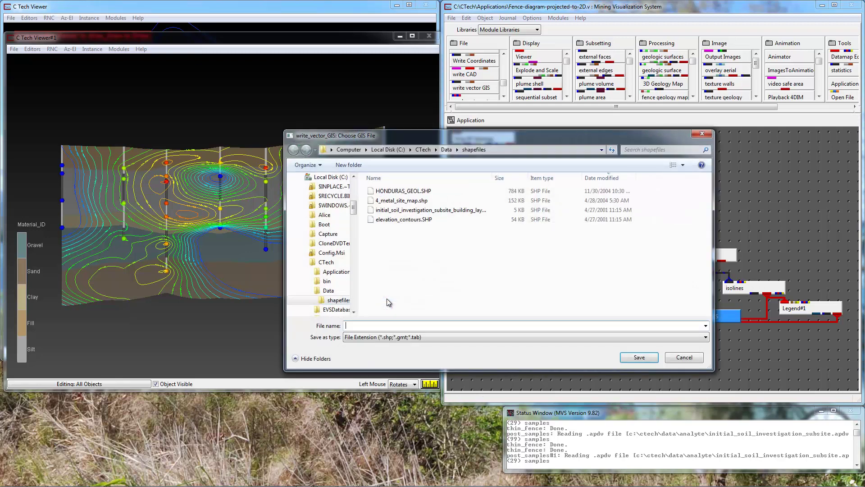
click(446, 149)
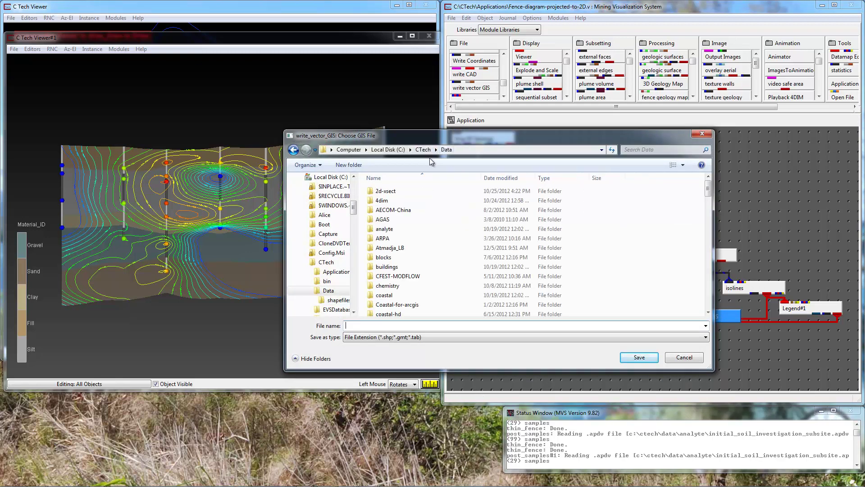
double_click(386, 191)
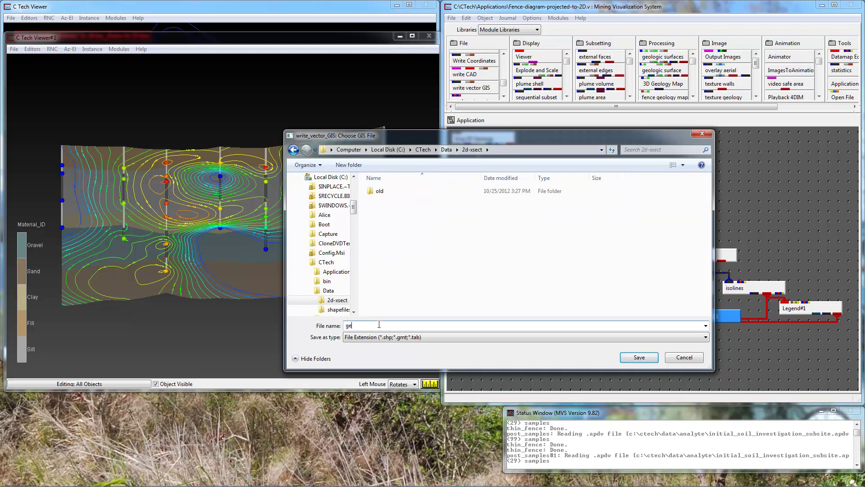
click(379, 324)
text(geo-thin-fence.shp)
click(640, 358)
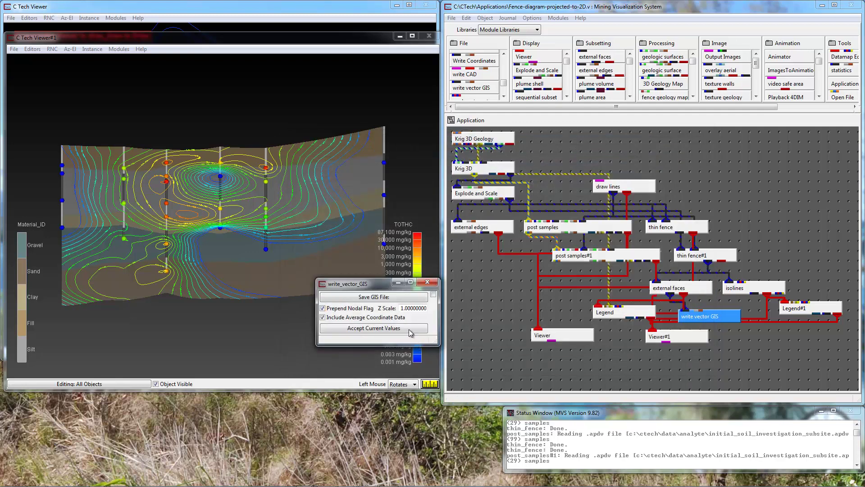
click(411, 329)
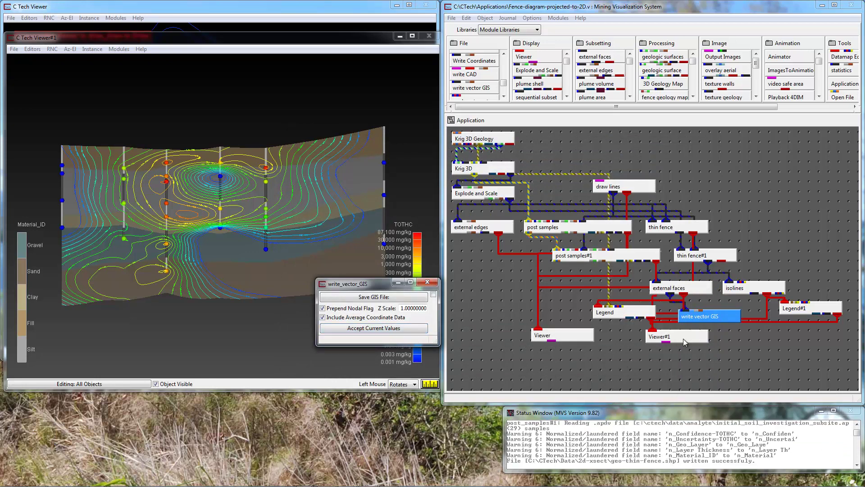
Rewire write_vector_GIS to take isolines instead of external_faces
click(669, 293)
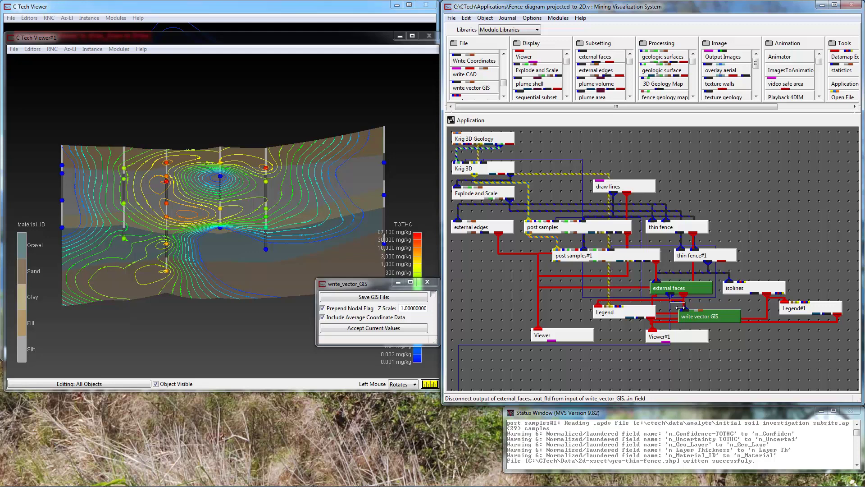
click(681, 307)
click(755, 293)
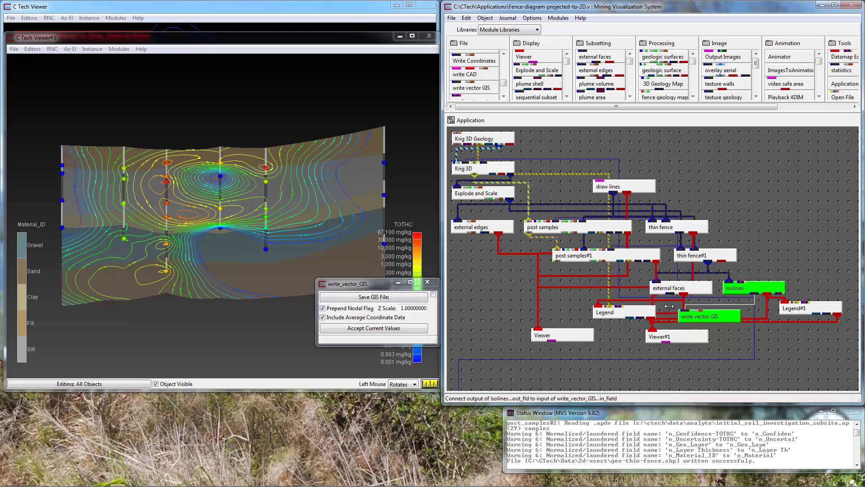
click(683, 309)
Write the isolines to isolines.shp, then disconnect isolines from the writer
click(403, 297)
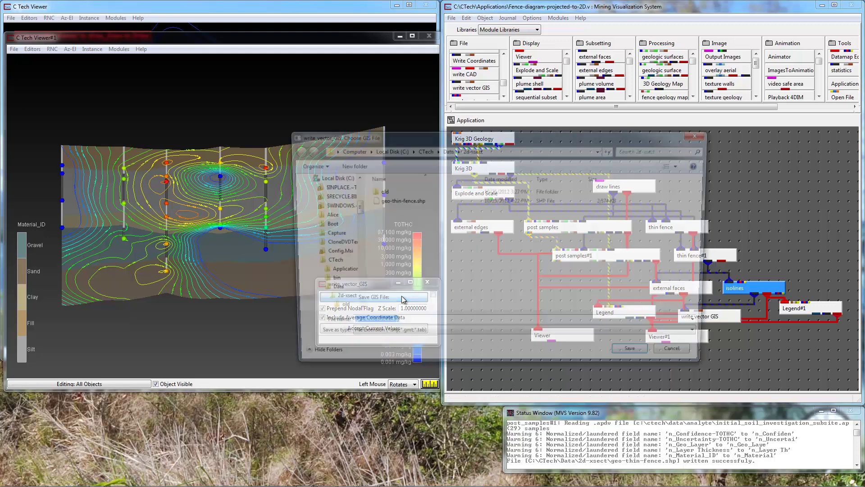
text(isolines.shp)
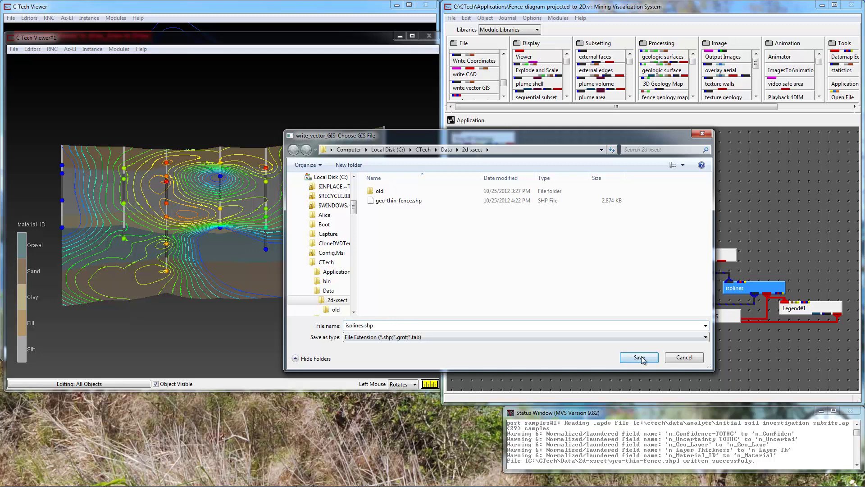
click(642, 356)
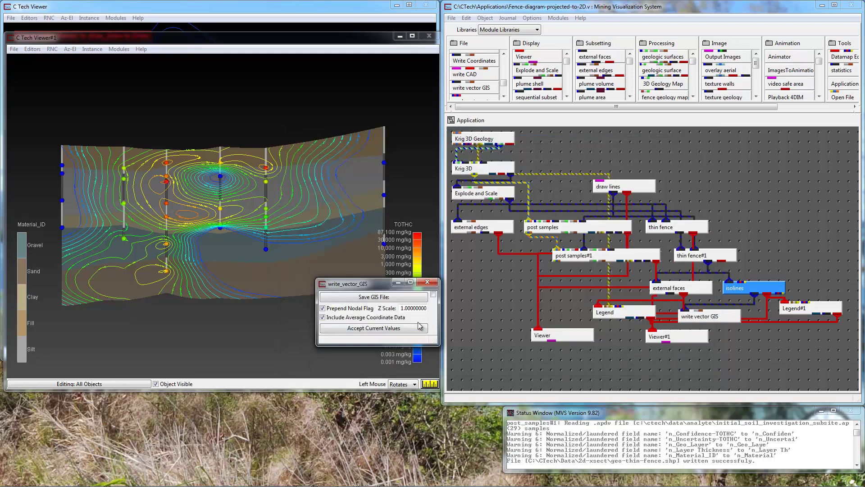
click(417, 328)
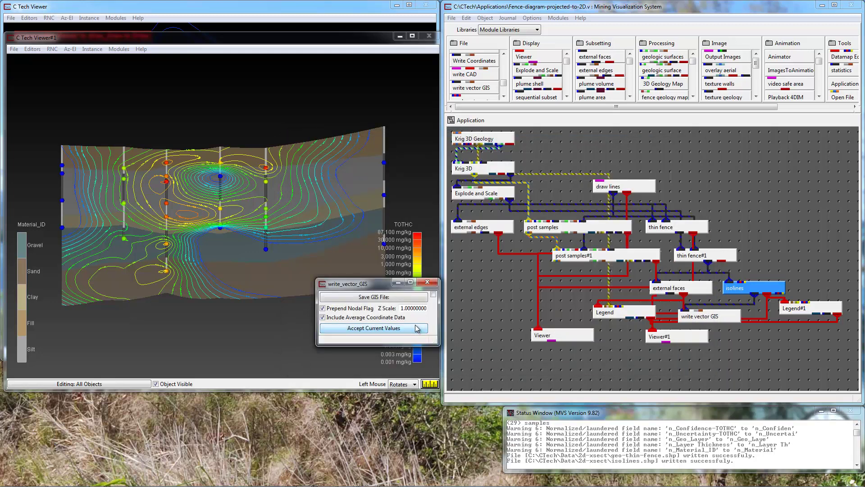
click(697, 307)
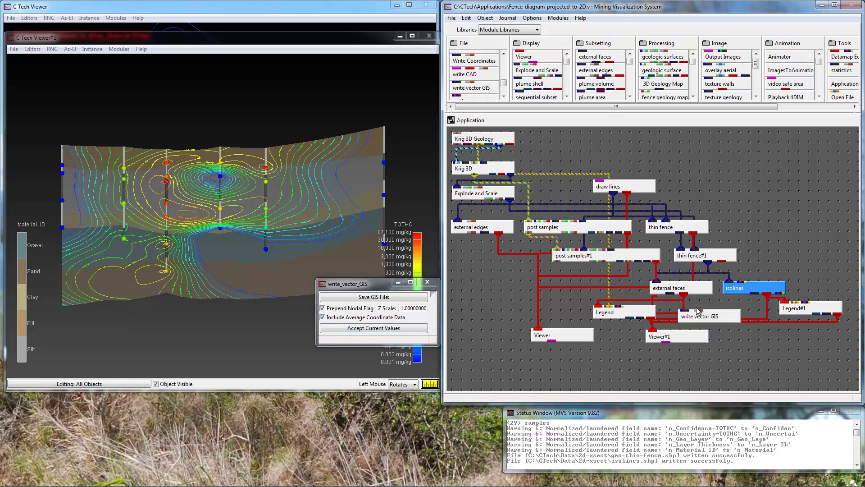
Inspect post_samples#1's Object Info, then dismiss the info window
right_click(604, 258)
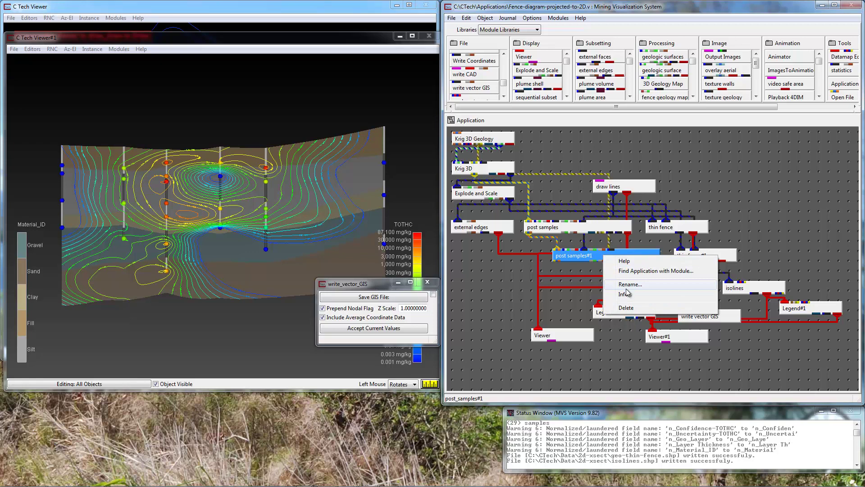
click(625, 294)
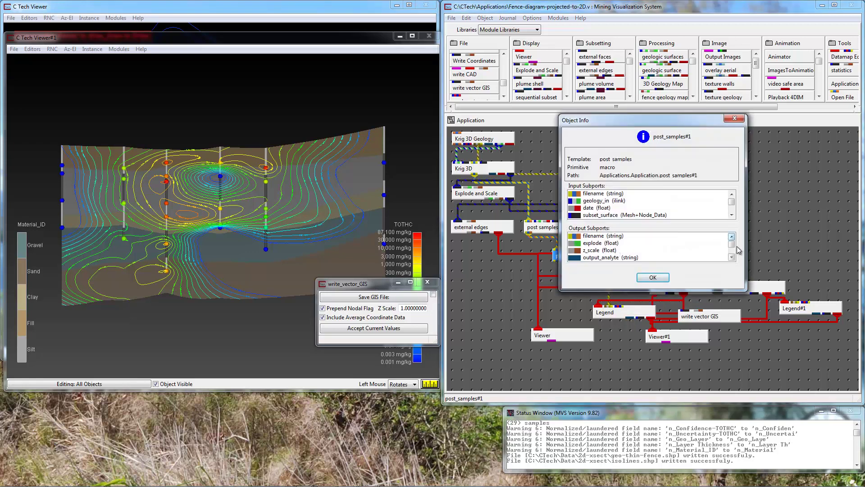
click(731, 258)
click(731, 258)
click(731, 258)
click(731, 258)
click(731, 258)
click(732, 258)
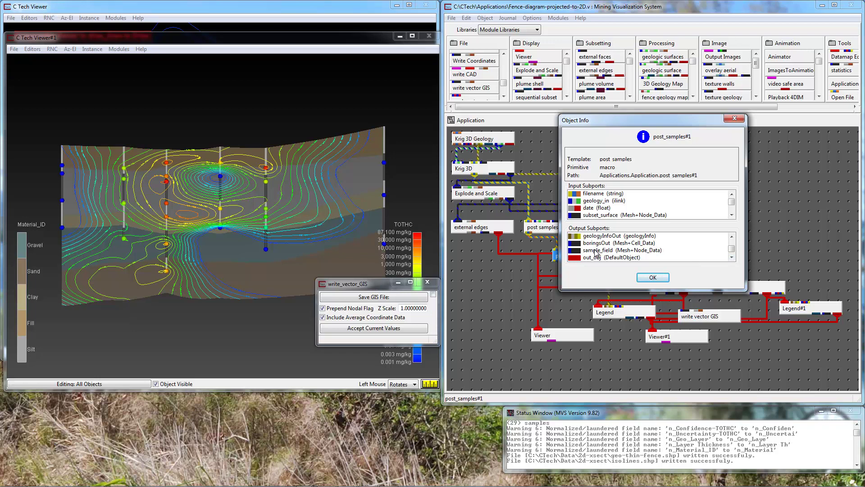
click(646, 276)
Connect post_samples#1 to write_vector_GIS and set the output file to borings-line.shp
drag(640, 266, 685, 310)
click(687, 318)
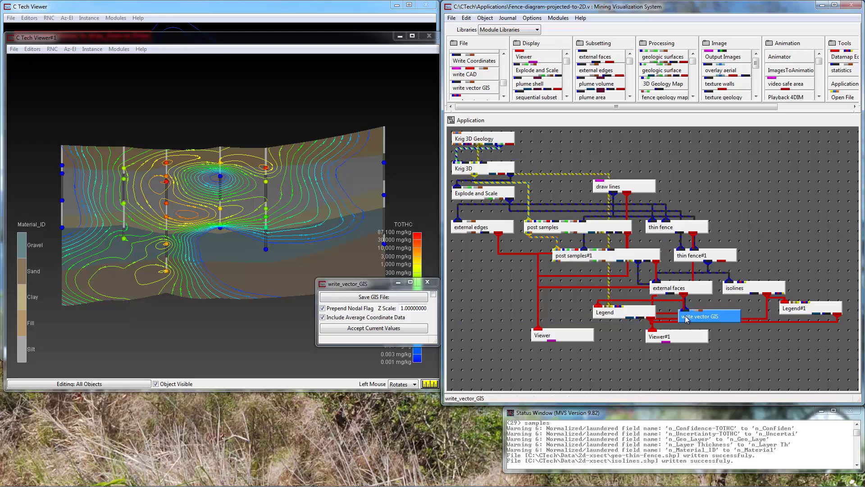
click(387, 298)
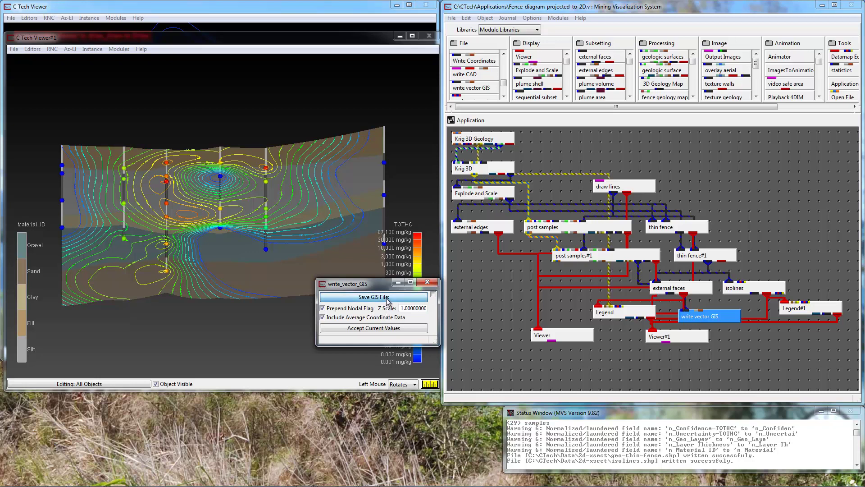
click(379, 325)
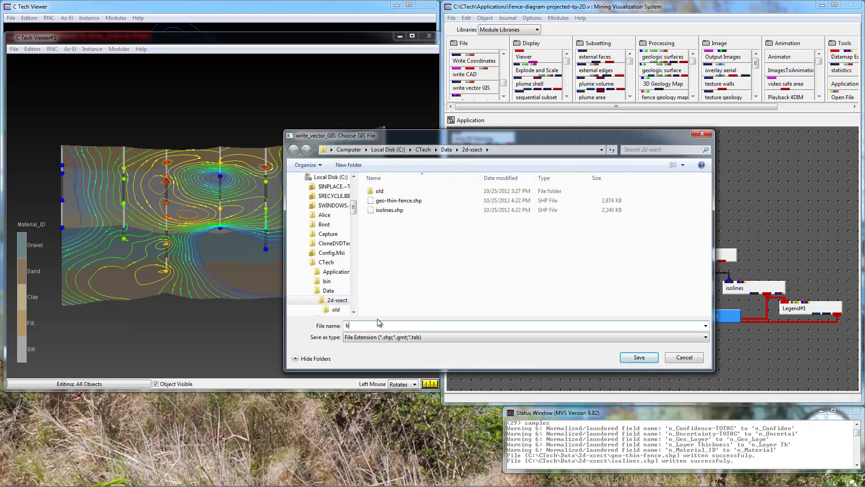
click(639, 357)
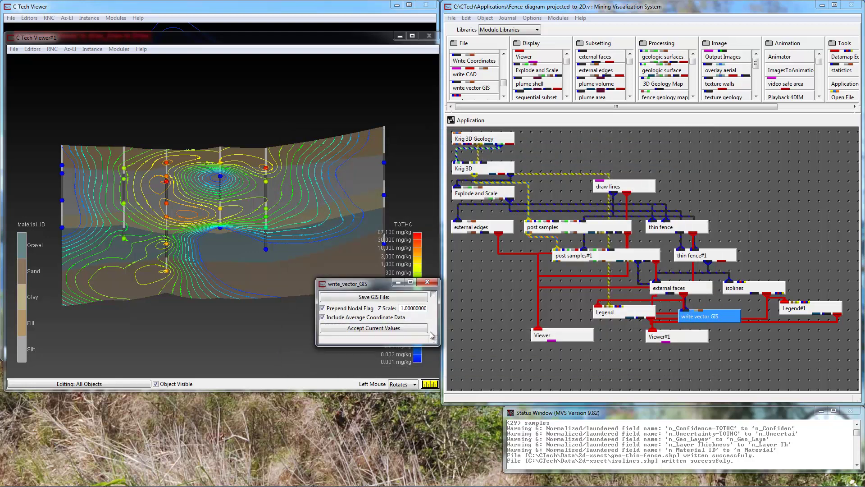
Write borings-line.shp, then export the sphere output as spheres.shp into 2d-xsect
click(424, 330)
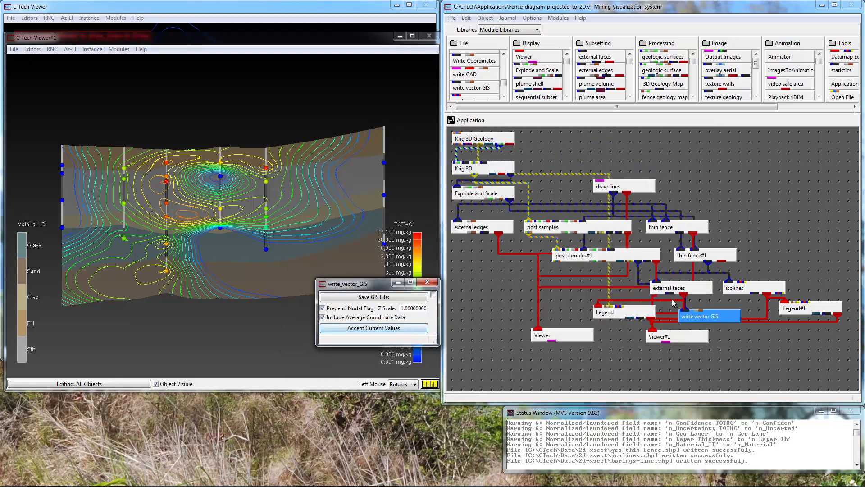
drag(640, 265, 669, 287)
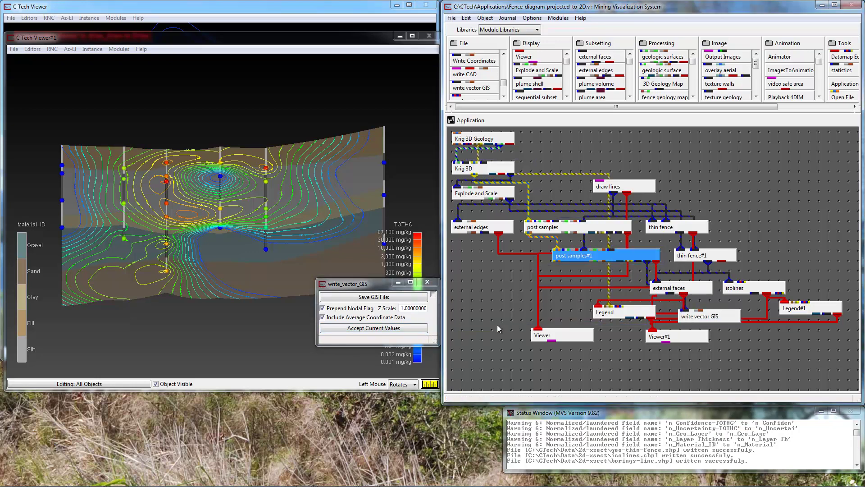
click(389, 297)
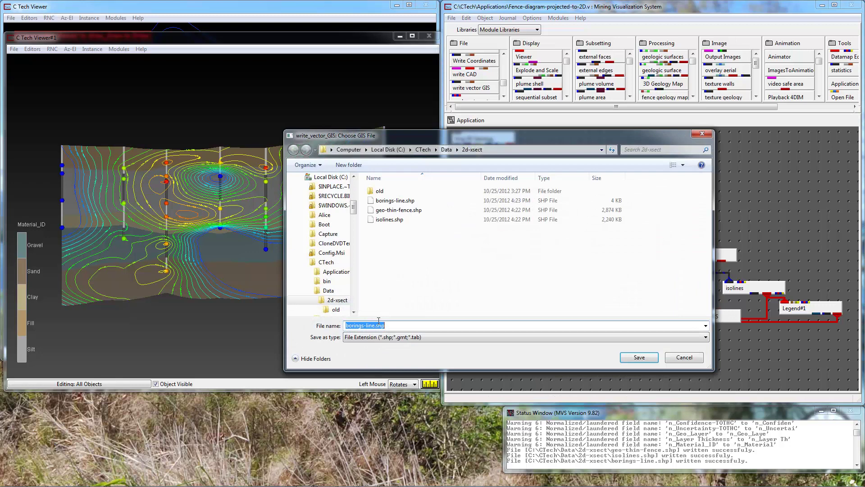
text(spheres)
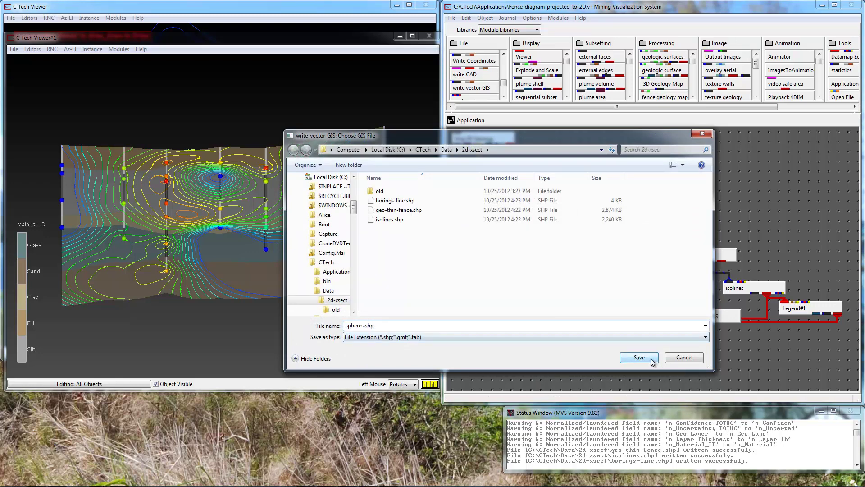
click(639, 357)
click(395, 333)
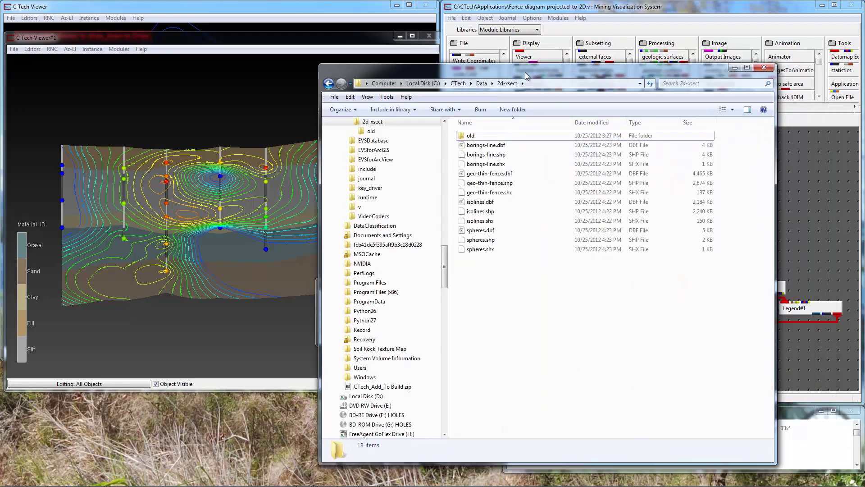
drag(525, 72, 506, 71)
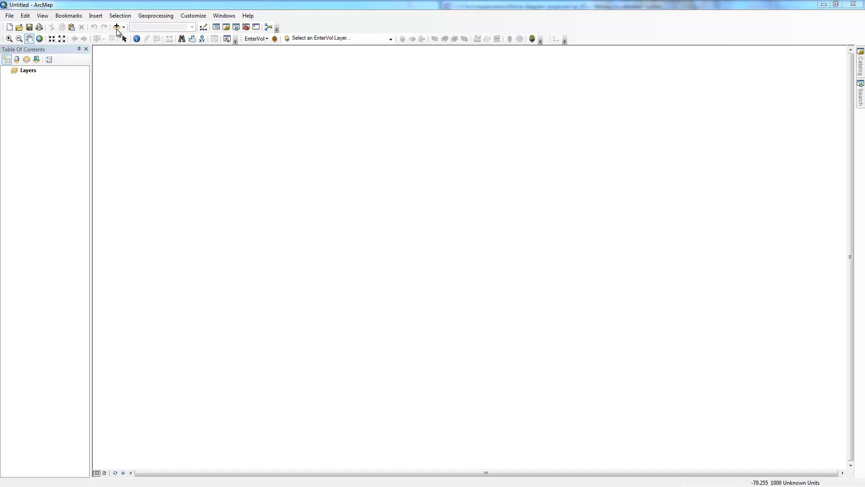
Add geo-thin-fence.shp from 2d-xsect, suppressing spatial reference warnings for the session
click(116, 27)
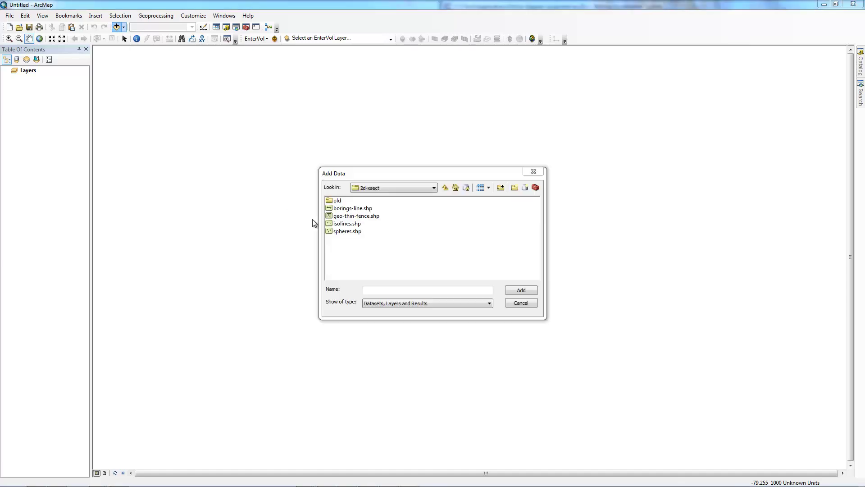
click(345, 218)
double_click(345, 216)
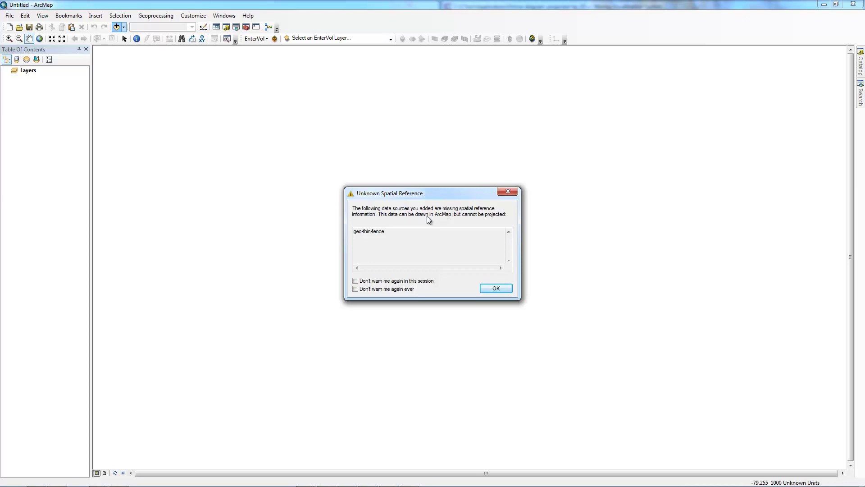
click(356, 282)
click(498, 290)
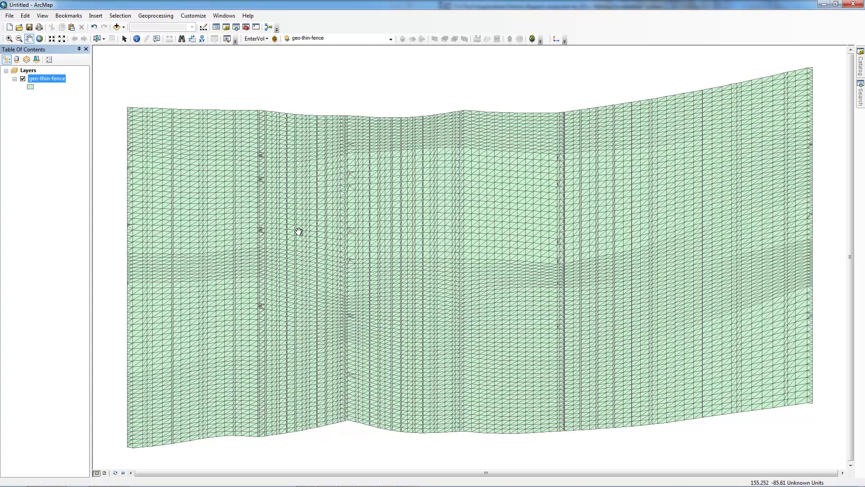
scroll(268, 231, up, 3)
scroll(267, 230, up, 1)
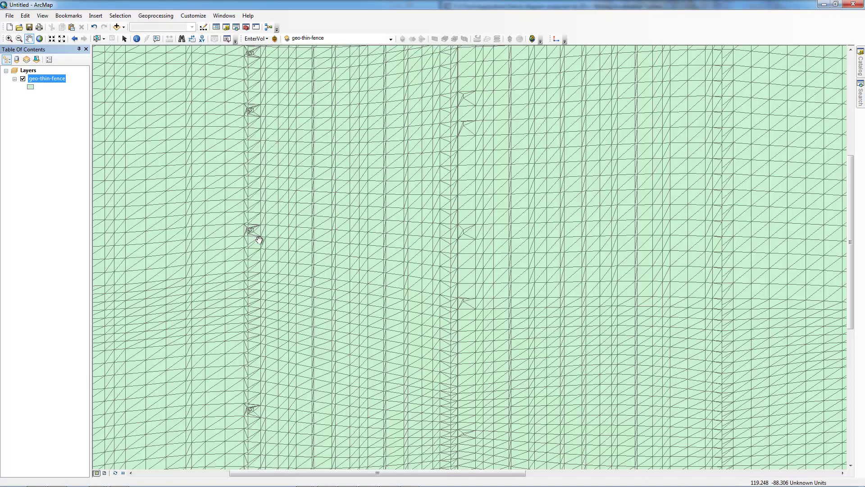
scroll(259, 239, down, 3)
scroll(260, 239, up, 2)
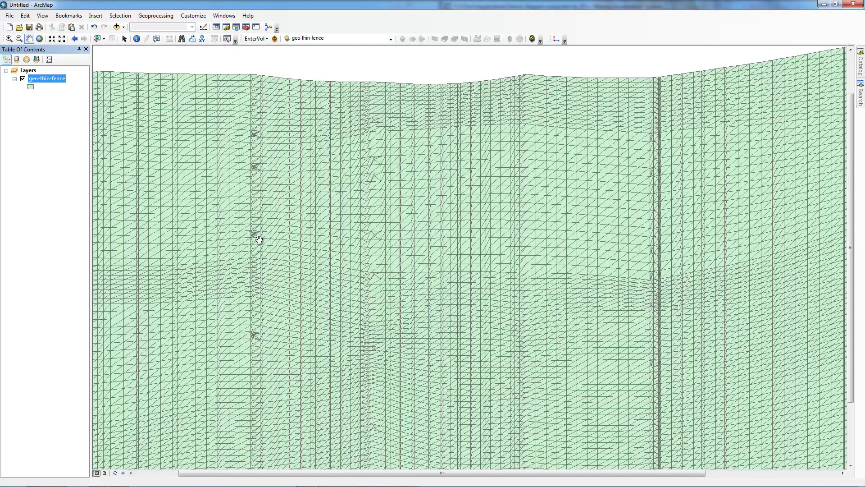
scroll(259, 239, down, 2)
scroll(259, 240, up, 1)
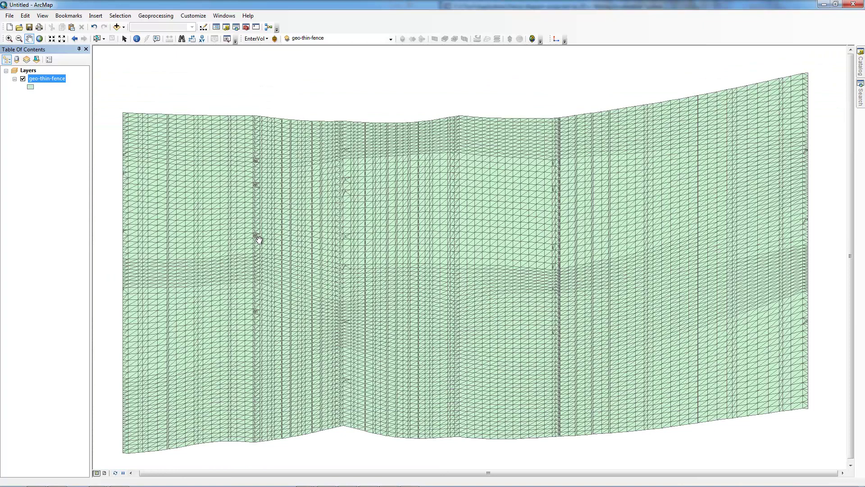
Symbolize geo-thin-fence by unique n_Material values 1–5 and apply the colours
double_click(54, 79)
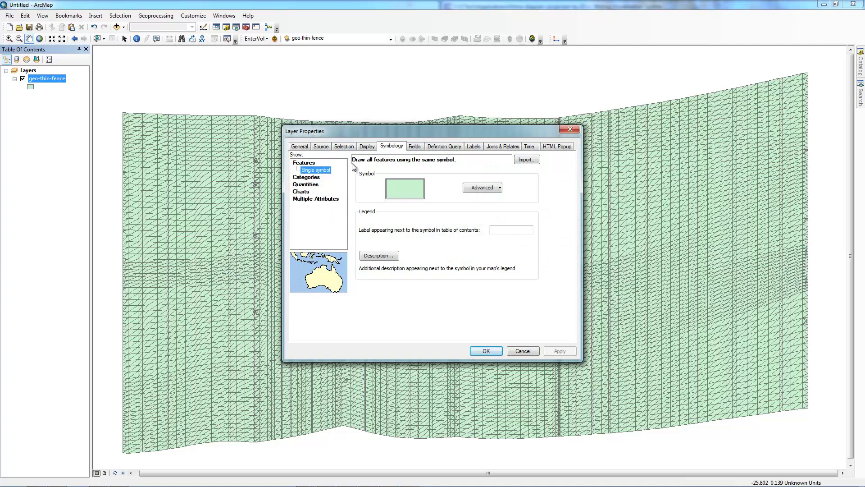
click(307, 178)
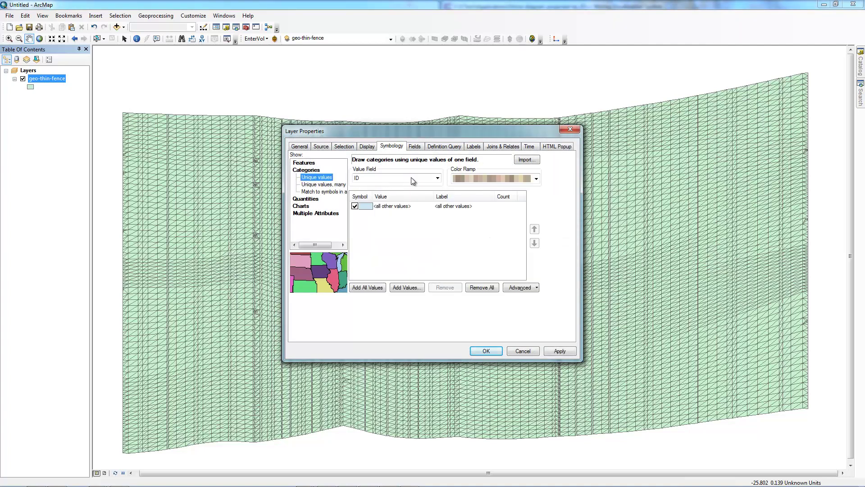
click(437, 178)
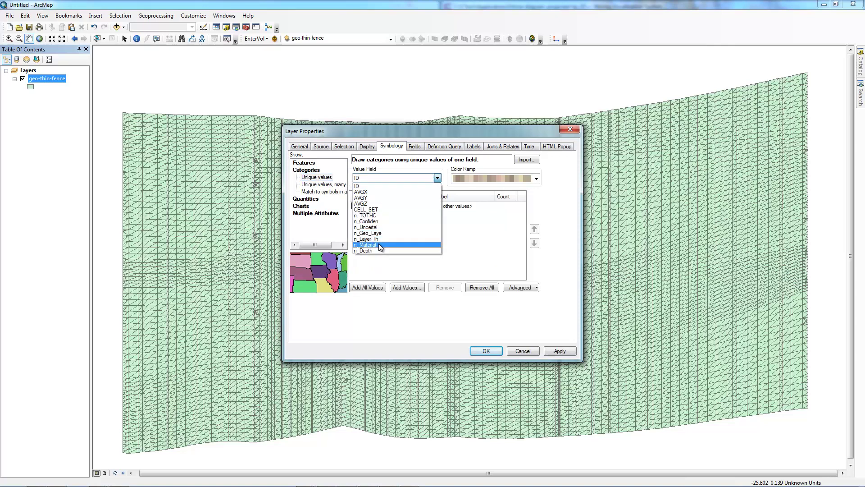
click(383, 245)
click(373, 286)
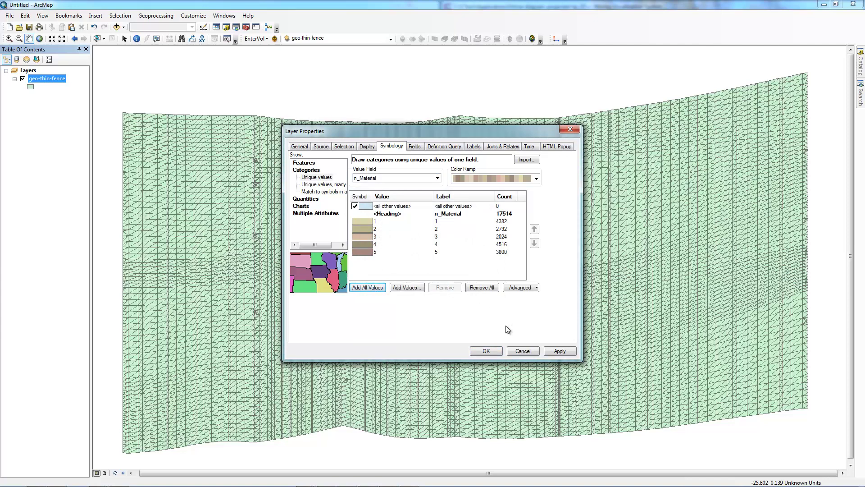
click(560, 350)
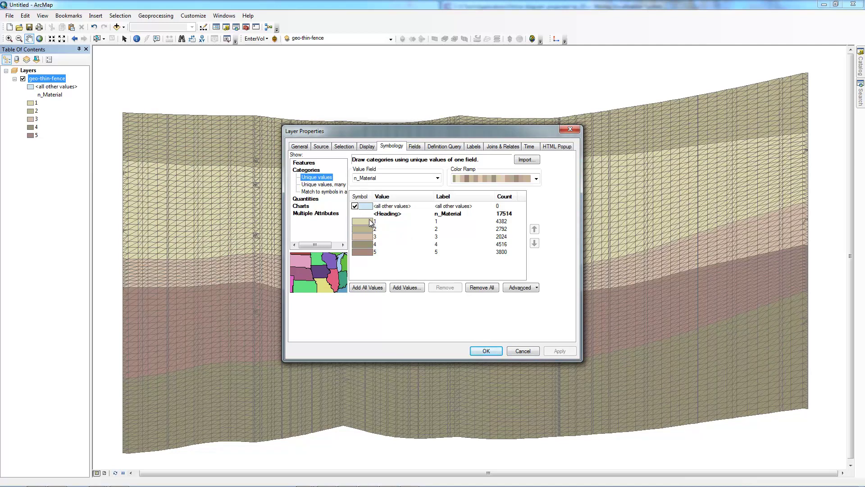
click(369, 219)
Set the outline width of all material symbols to 0 and apply it to the geology fence
right_click(369, 220)
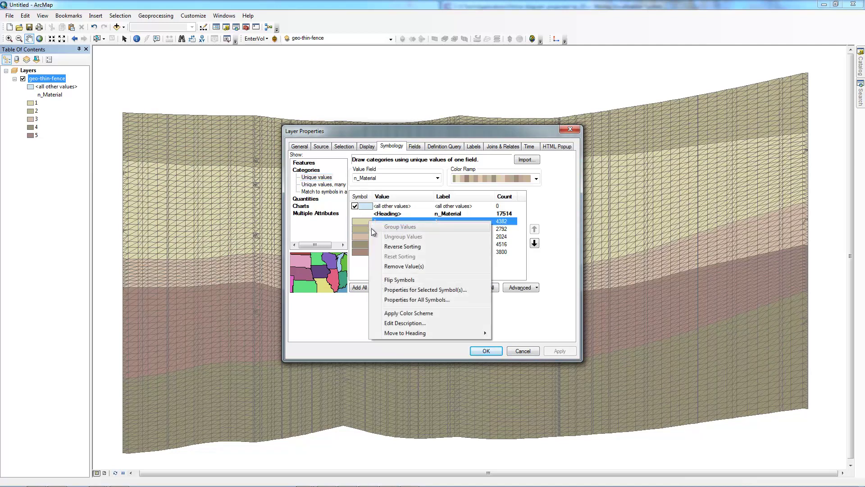
click(412, 300)
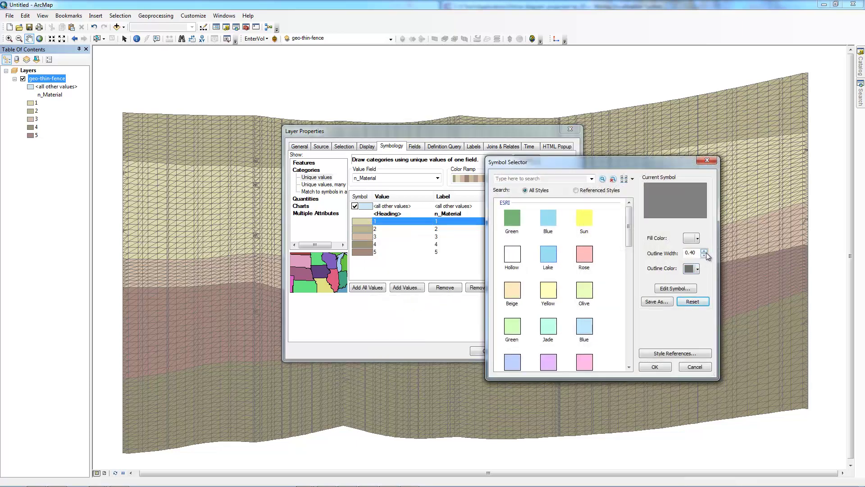
click(705, 255)
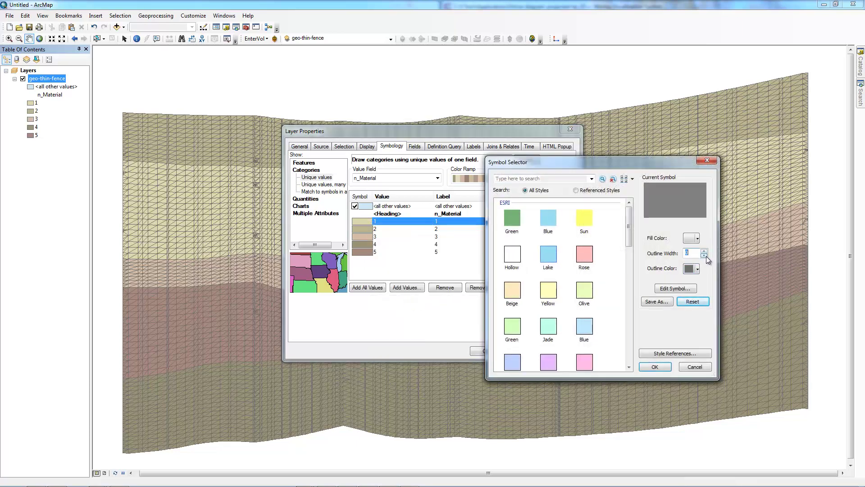
click(659, 366)
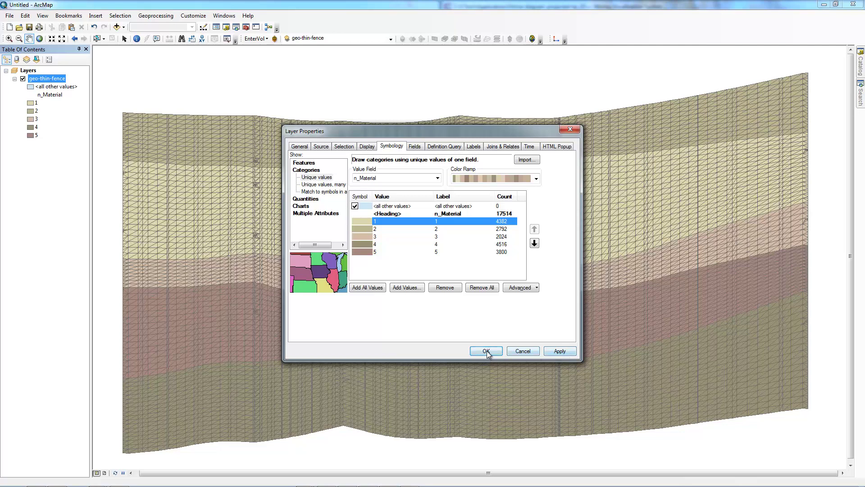
click(487, 351)
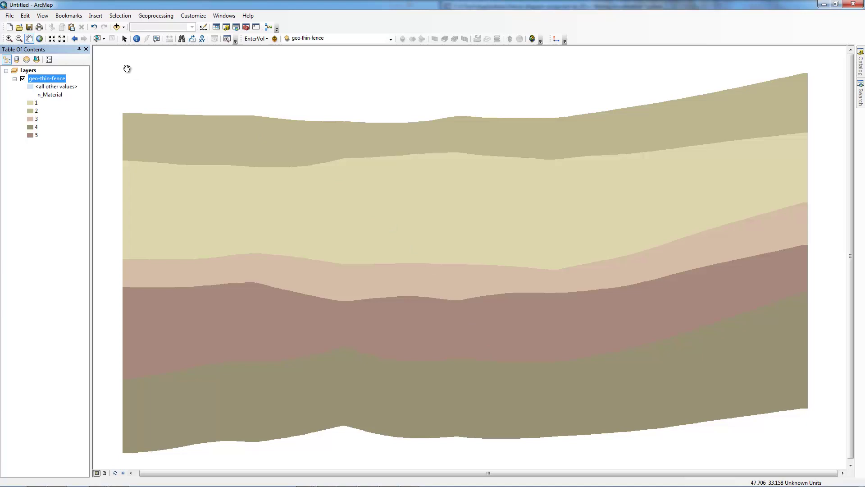
Add isolines.shp to the map and open the isolines layer's properties
click(116, 28)
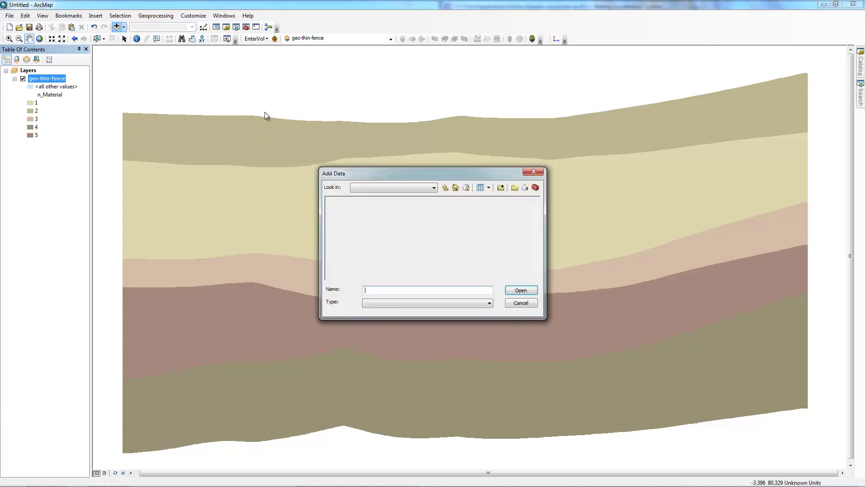
double_click(345, 222)
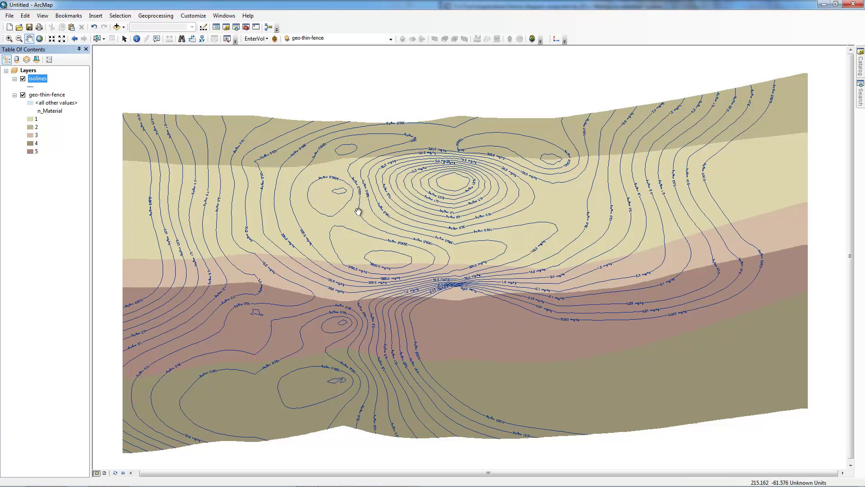
double_click(38, 80)
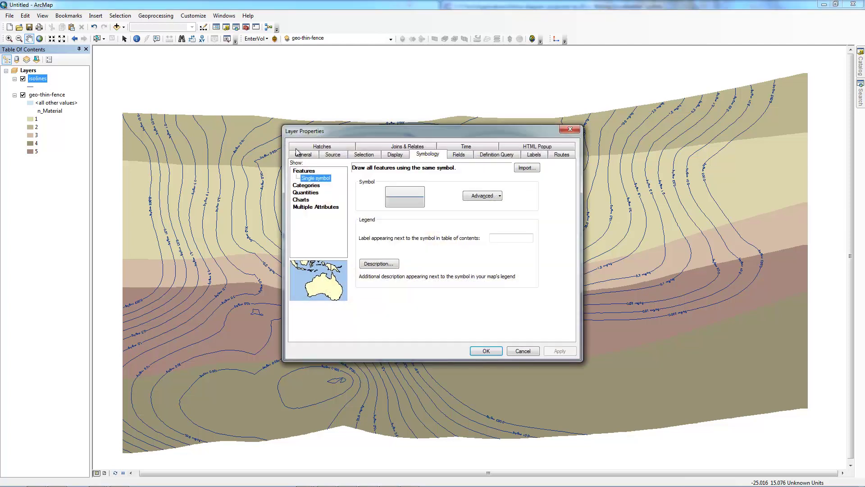
Symbolize isolines by unique n_TOTHC values, listing every value from about -2.52 to 2
click(307, 186)
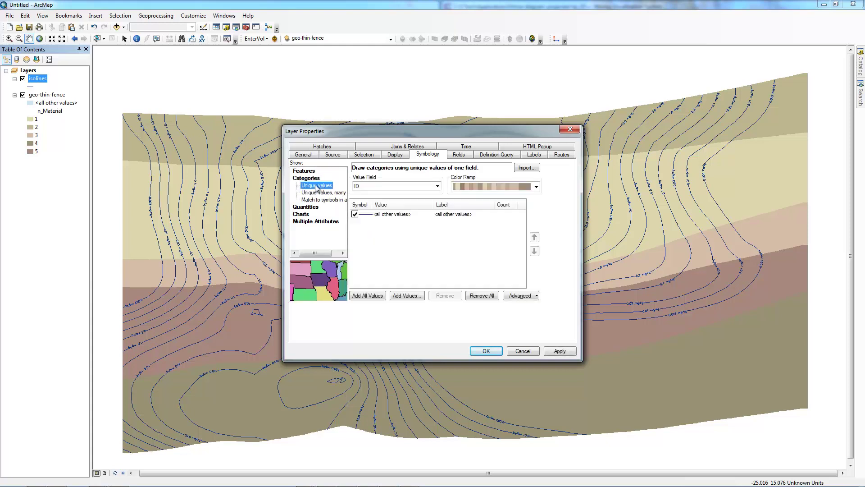
click(437, 186)
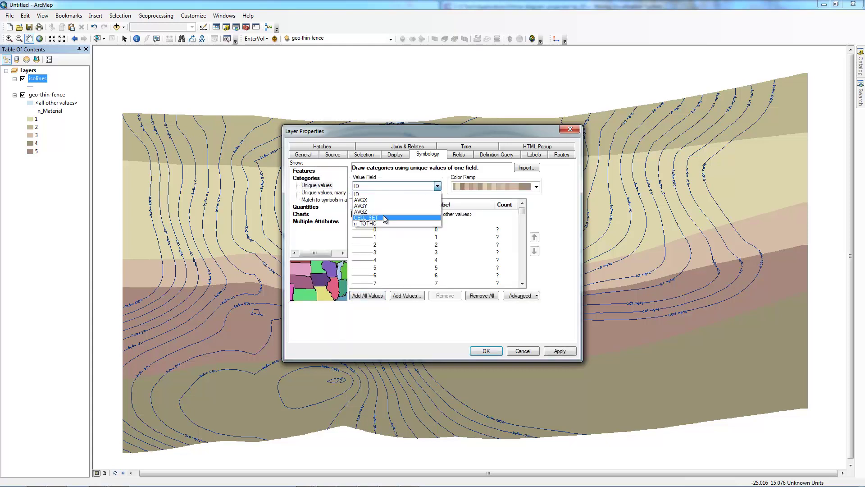
click(382, 223)
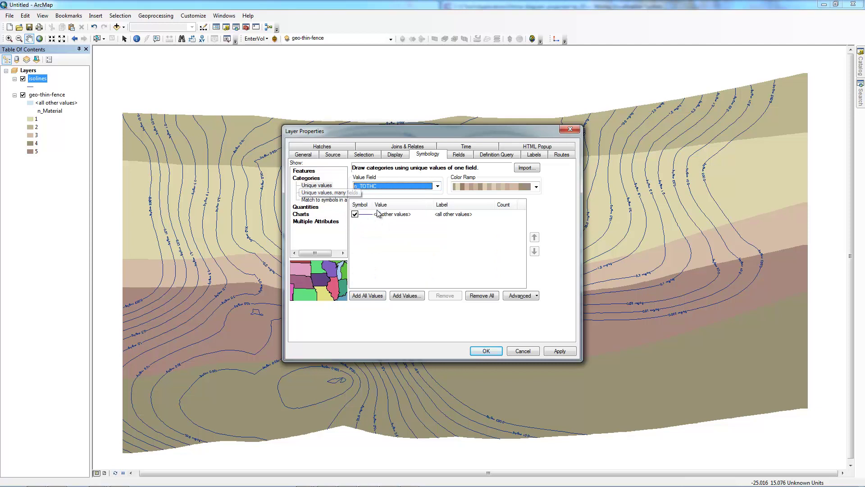
click(375, 295)
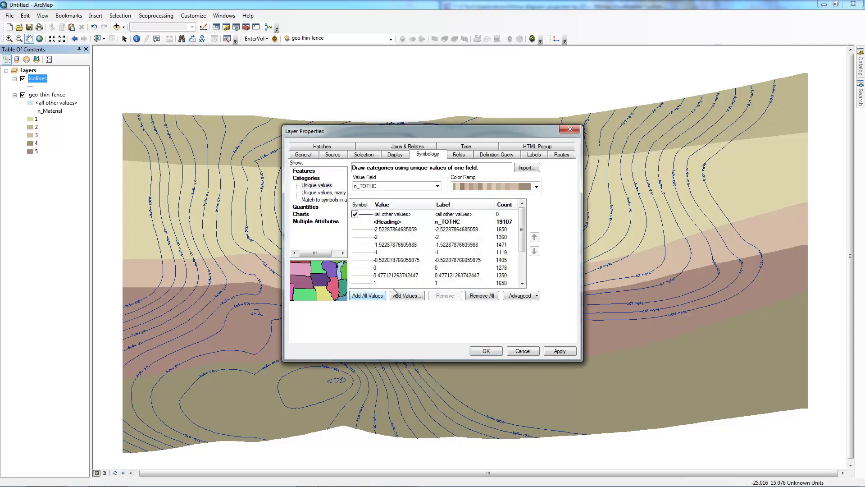
scroll(522, 224, down, 2)
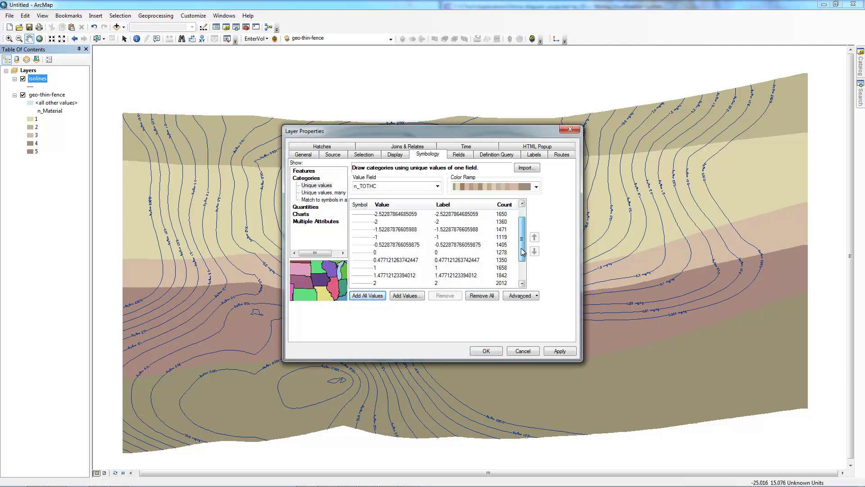
click(536, 186)
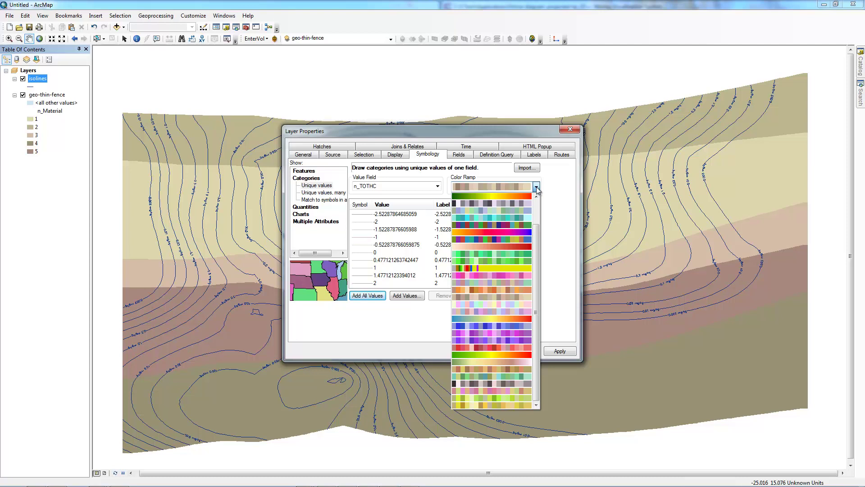
Switch isolines to graduated colors on n_TOTHC with 13 classes
click(305, 207)
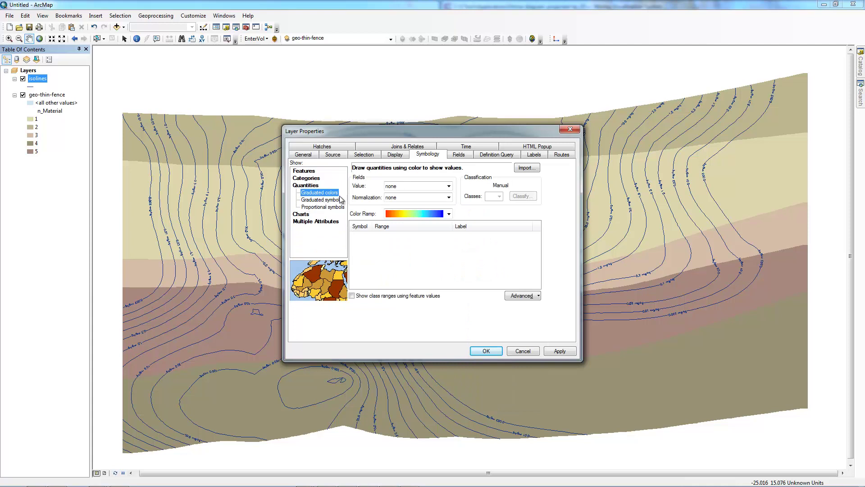
click(448, 186)
click(397, 222)
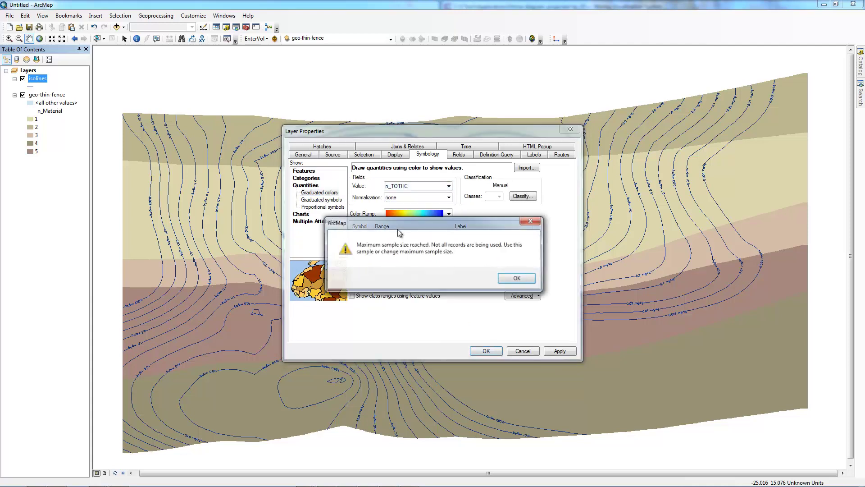
click(514, 278)
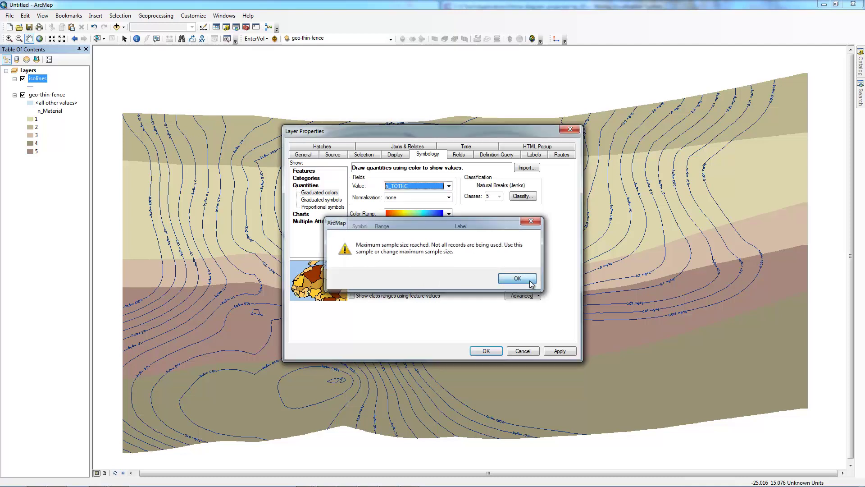
click(499, 197)
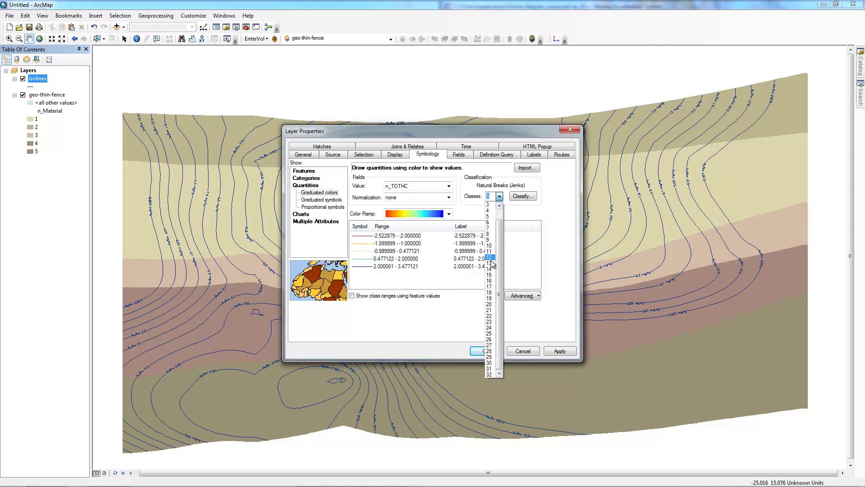
click(493, 306)
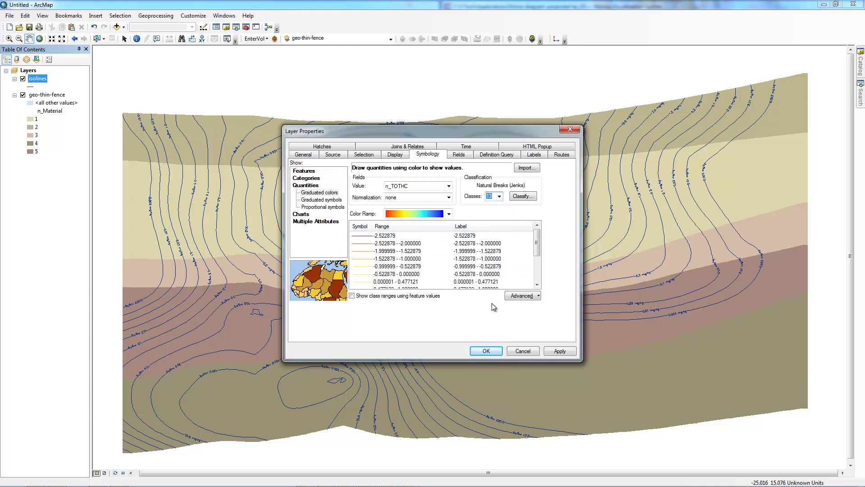
Flip the class symbols so low values are blue and high values red, then apply and close
right_click(379, 238)
click(404, 243)
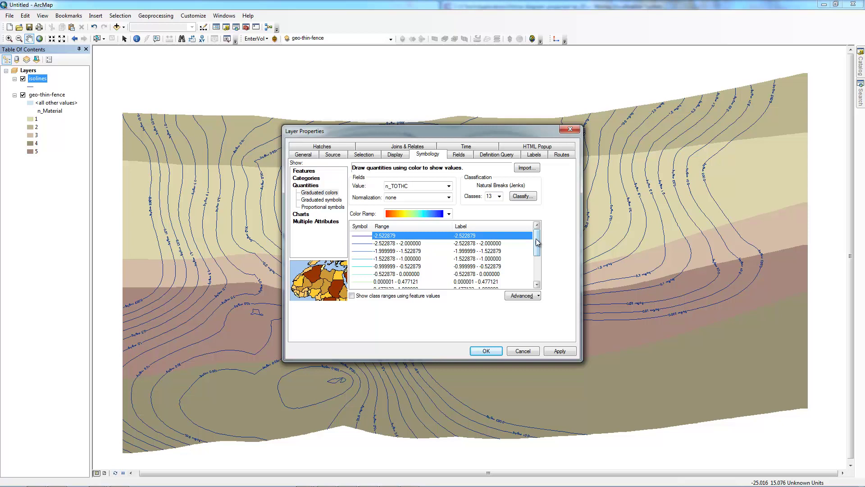
drag(537, 242, 538, 276)
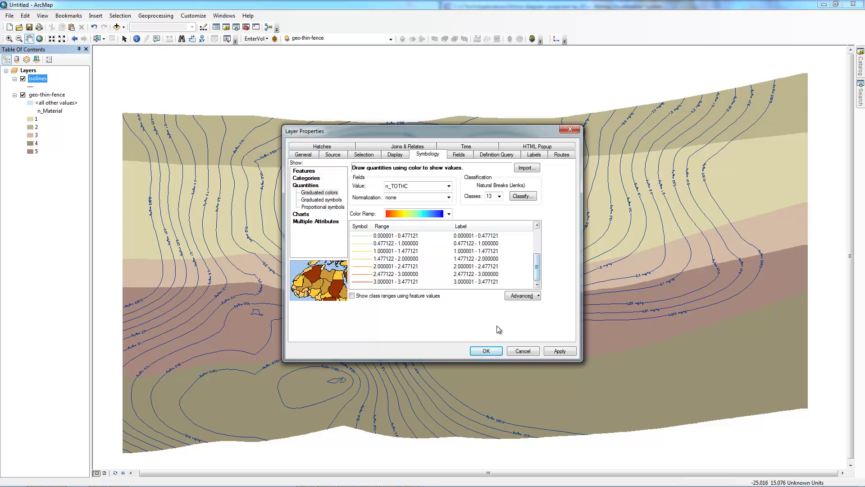
click(569, 352)
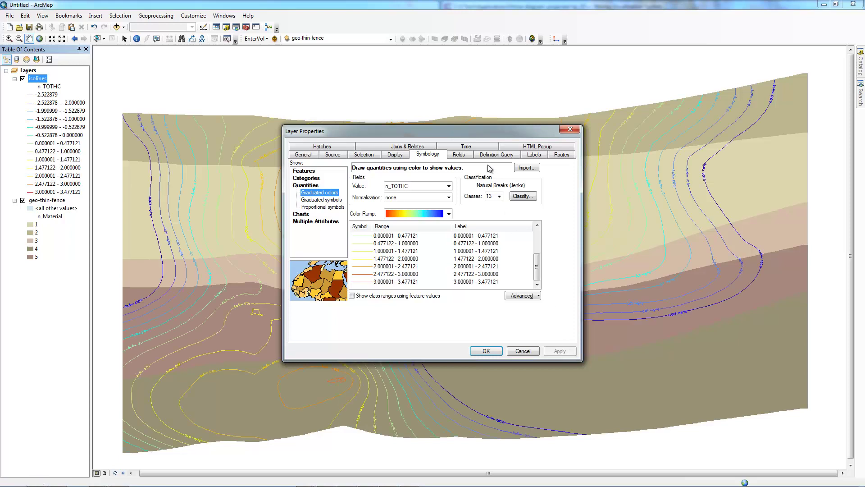
drag(480, 139, 617, 176)
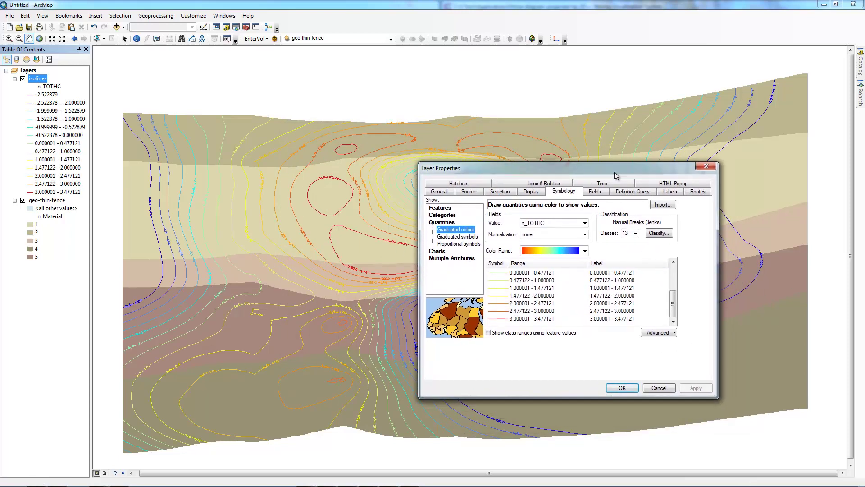
click(622, 389)
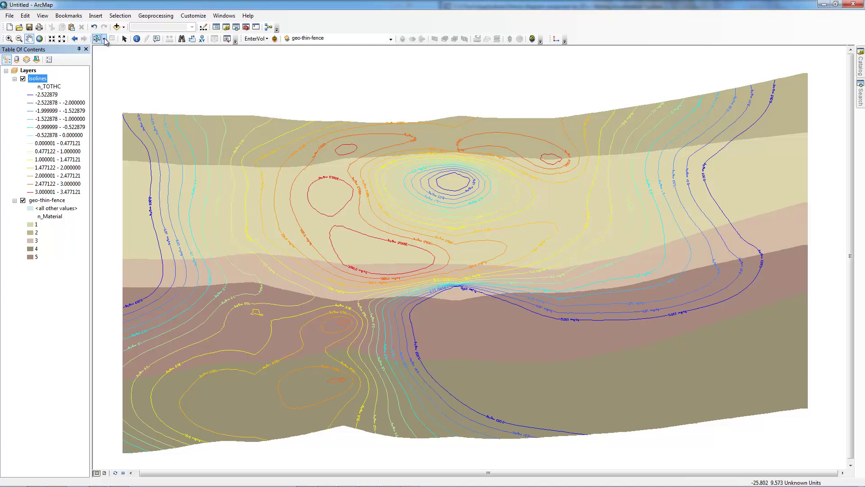
Add borings-line.shp and categorize it by unique values of the Colors field
click(117, 28)
click(346, 209)
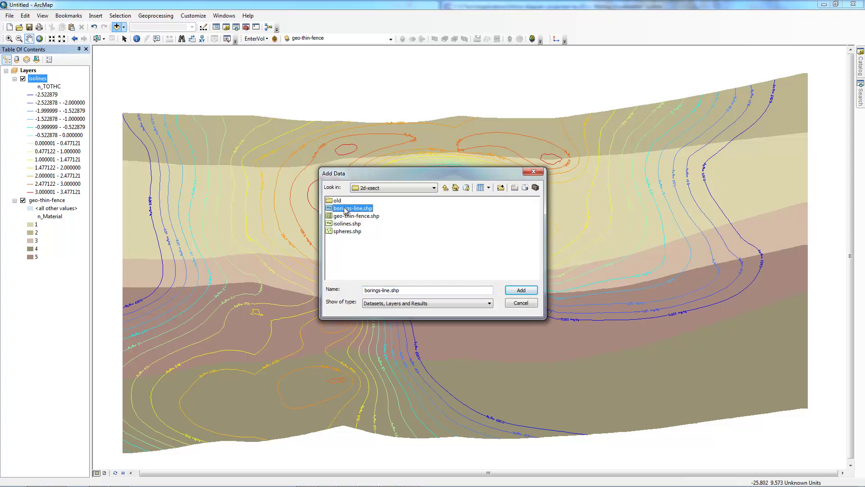
double_click(346, 208)
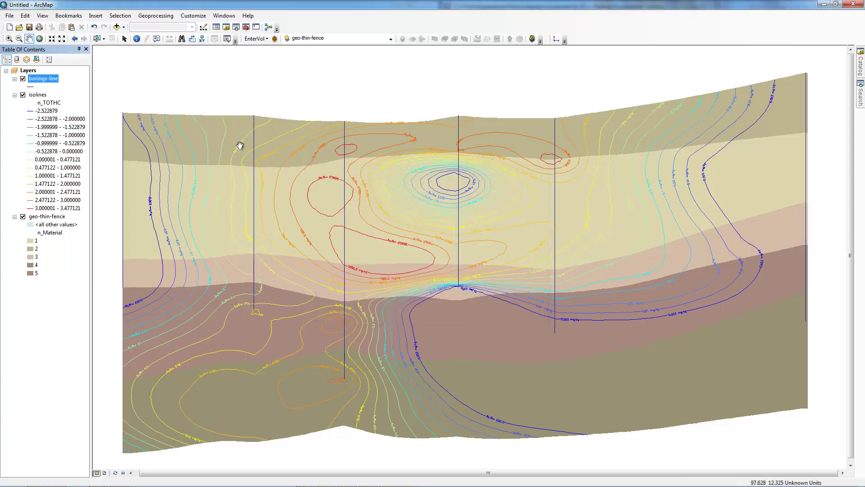
double_click(38, 78)
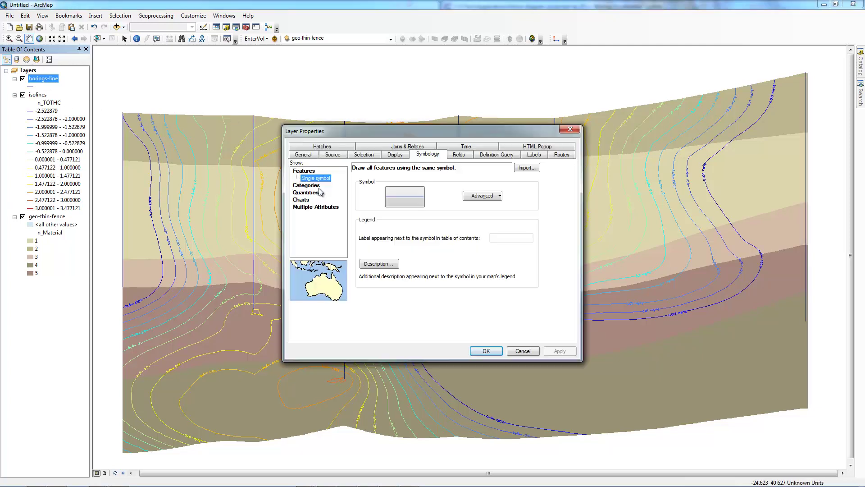
click(314, 185)
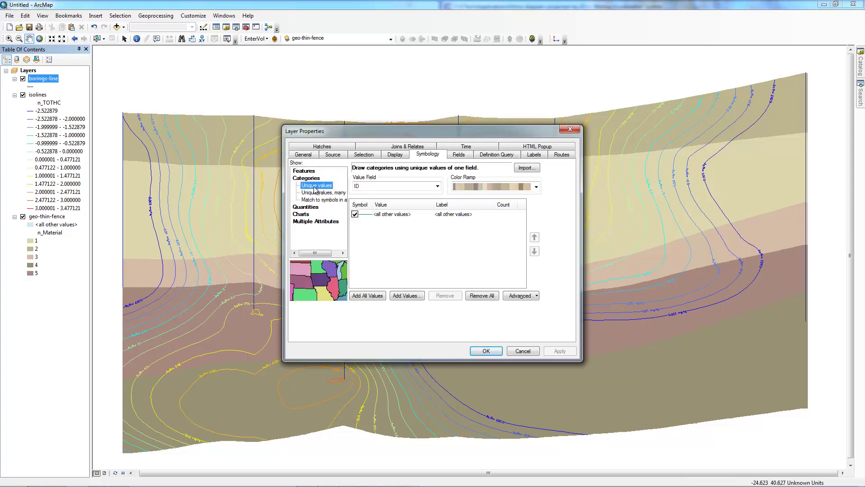
click(369, 186)
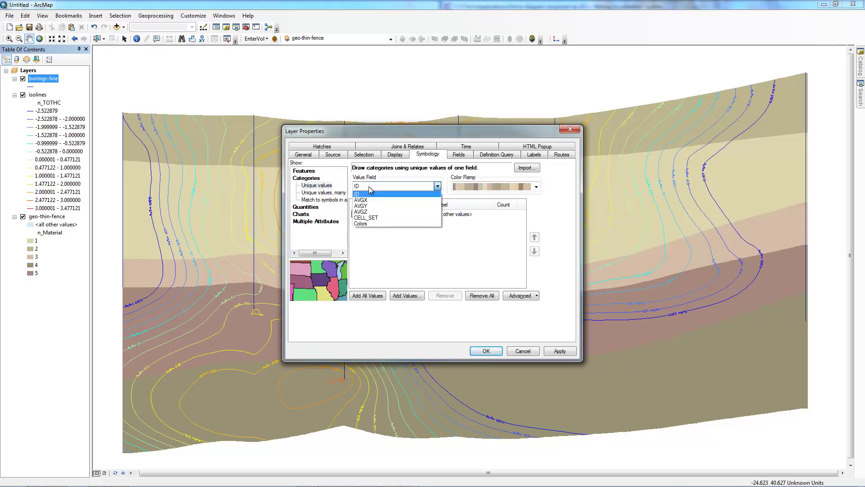
click(373, 224)
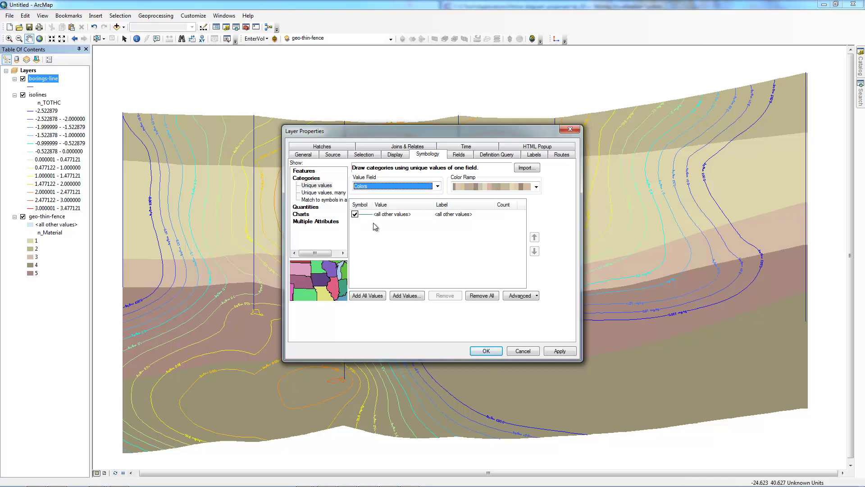
click(367, 295)
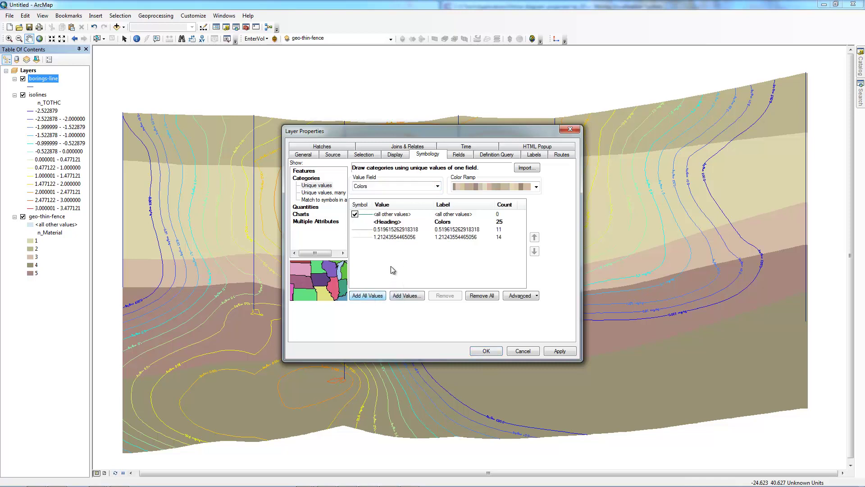
Style the 0.519615262918318 borings value as a light grey line of width 4
double_click(369, 230)
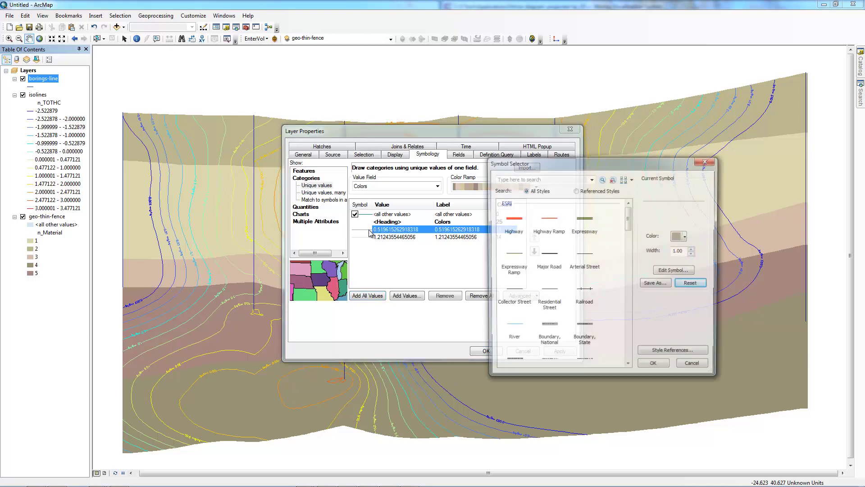
click(693, 249)
click(694, 249)
click(693, 249)
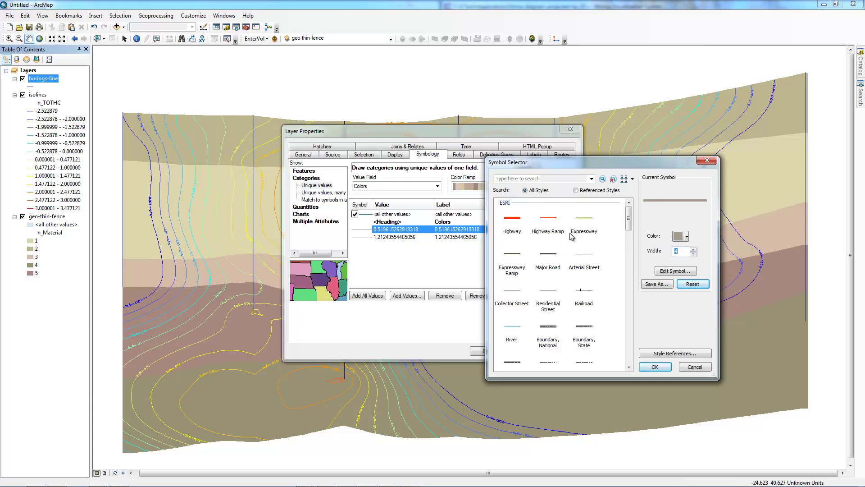
click(681, 236)
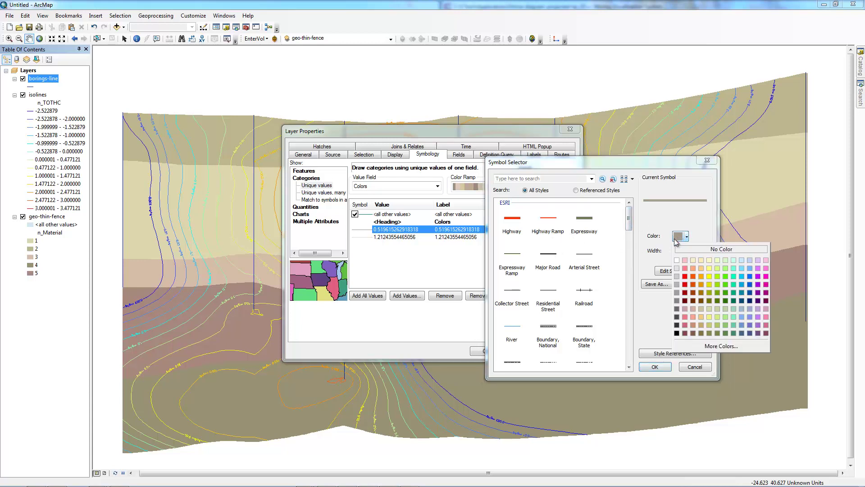
click(677, 268)
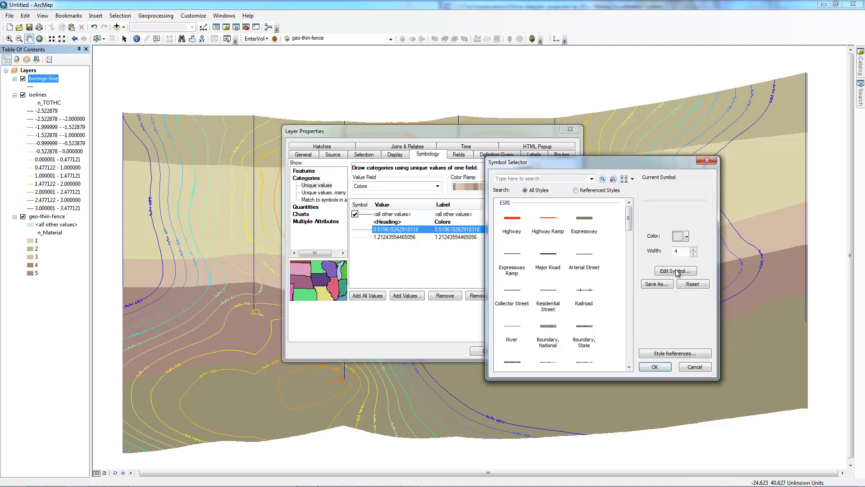
click(658, 368)
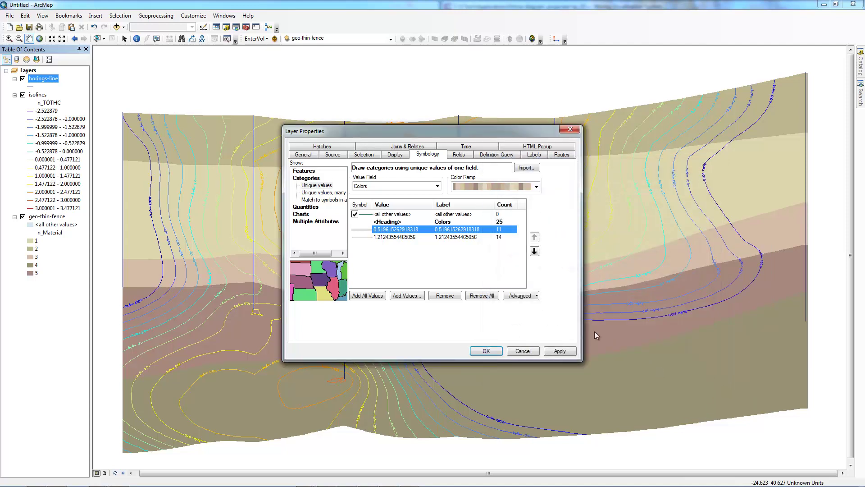
Style the 1.21243554465056 value as a dark grey width-4 line and apply the symbology
double_click(367, 238)
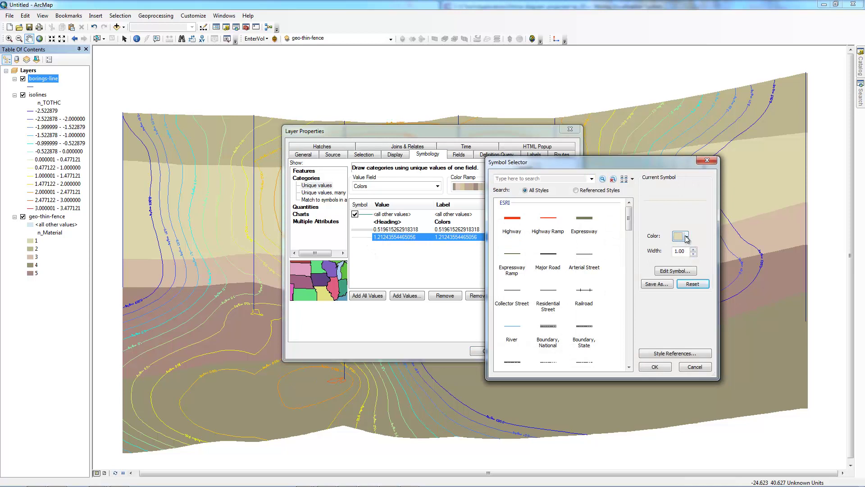
click(686, 237)
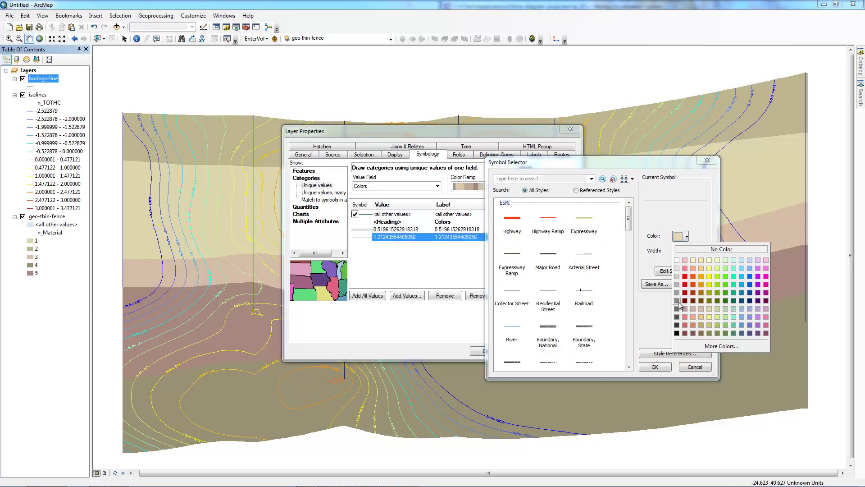
click(677, 317)
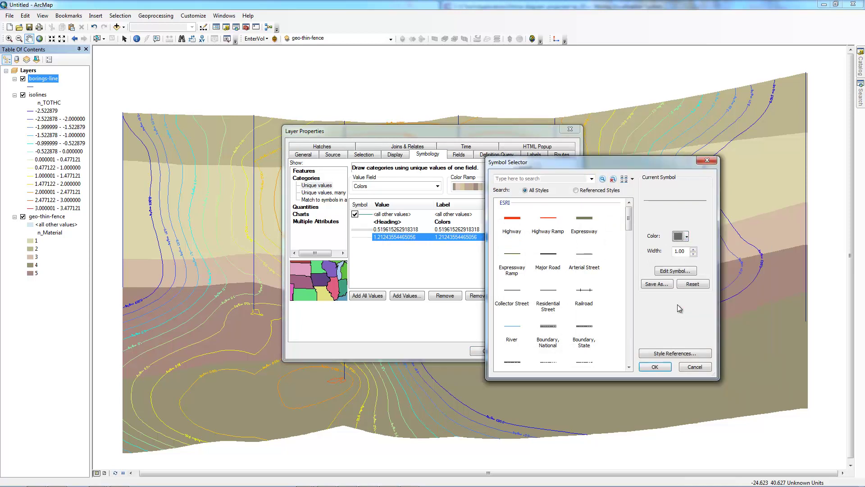
click(693, 249)
click(694, 248)
click(693, 249)
click(659, 366)
click(552, 350)
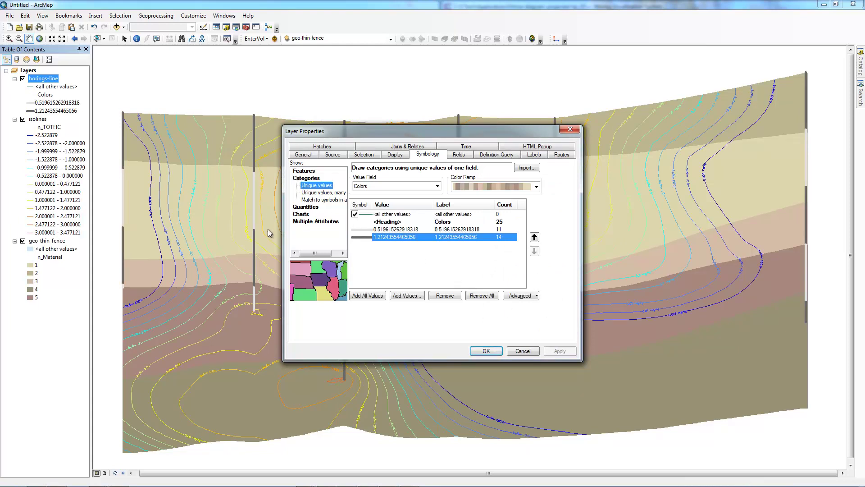
drag(356, 132, 444, 160)
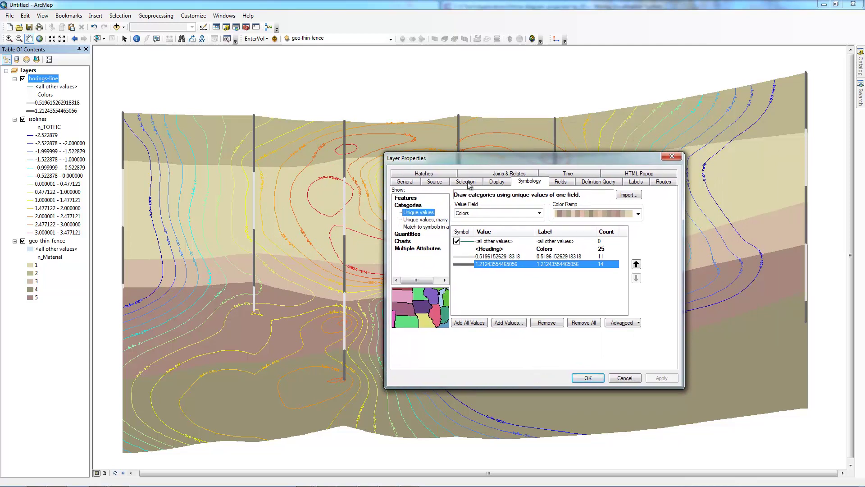
click(589, 375)
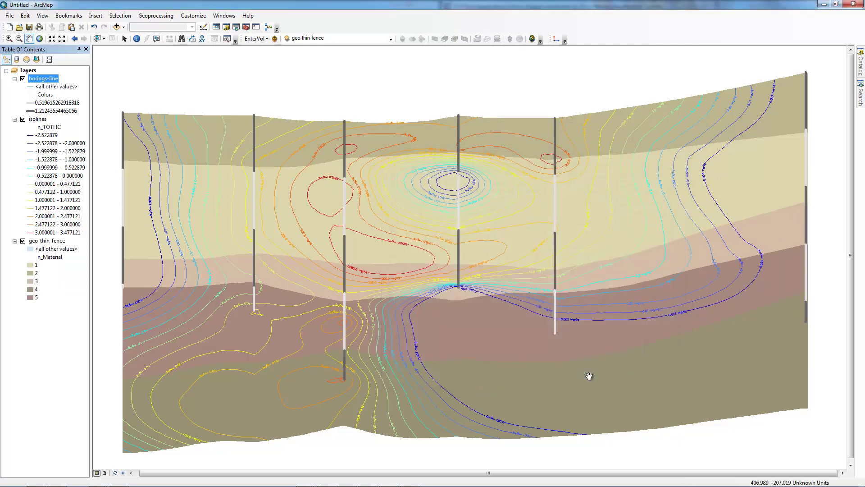
Add spheres.shp to the map and open its layer properties
click(117, 27)
click(356, 231)
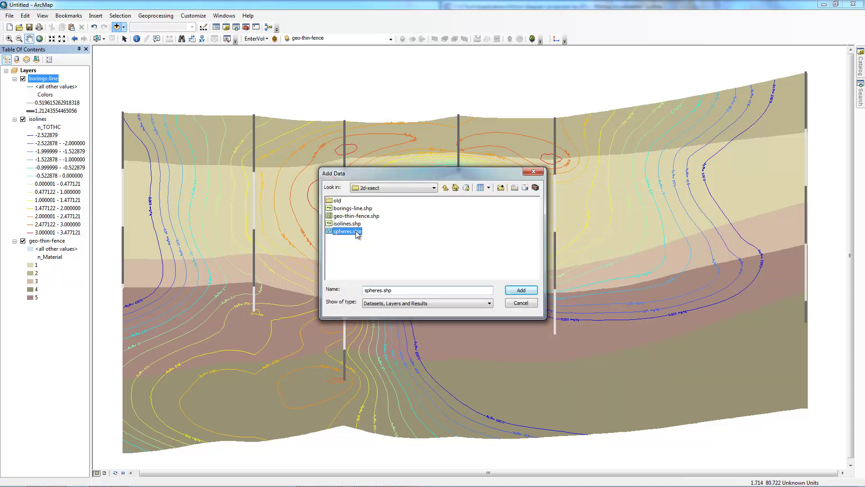
double_click(356, 232)
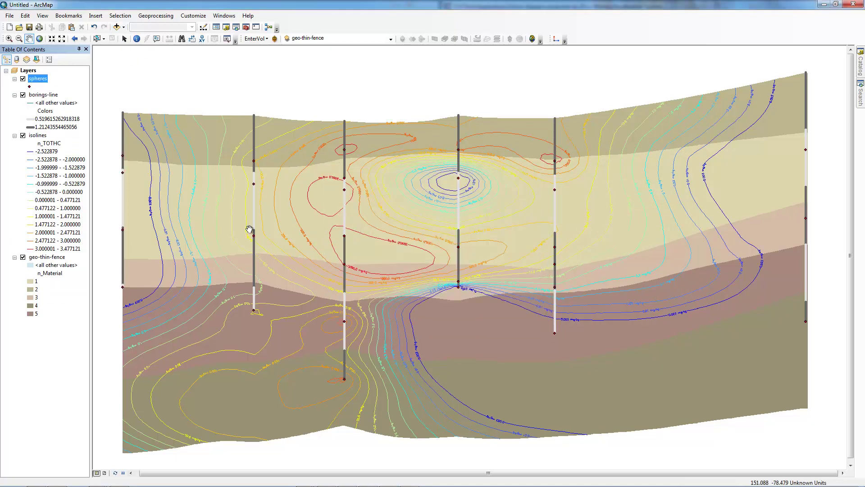
double_click(37, 81)
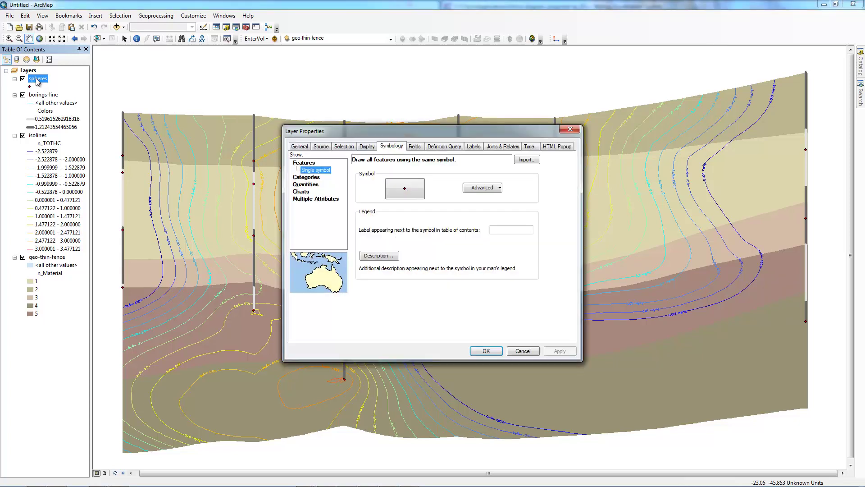
Apply graduated colors on n_TOTHC with 15 classes to the spheres
click(311, 185)
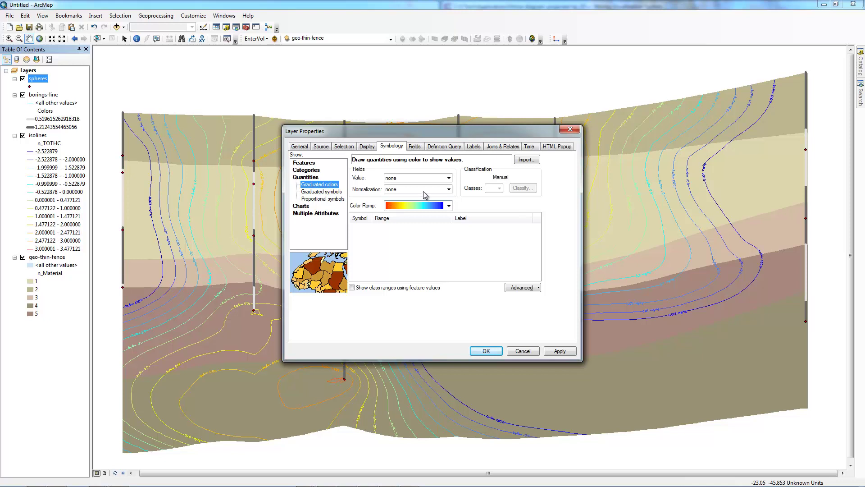
click(449, 177)
click(415, 222)
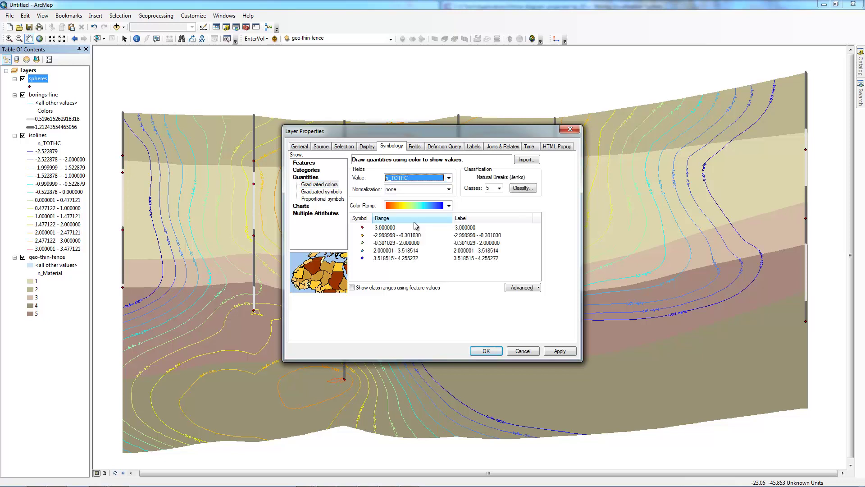
click(498, 189)
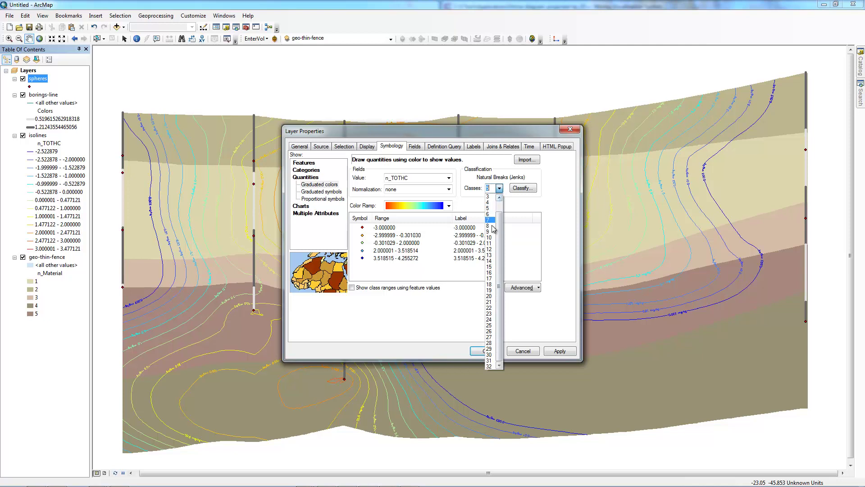
click(490, 268)
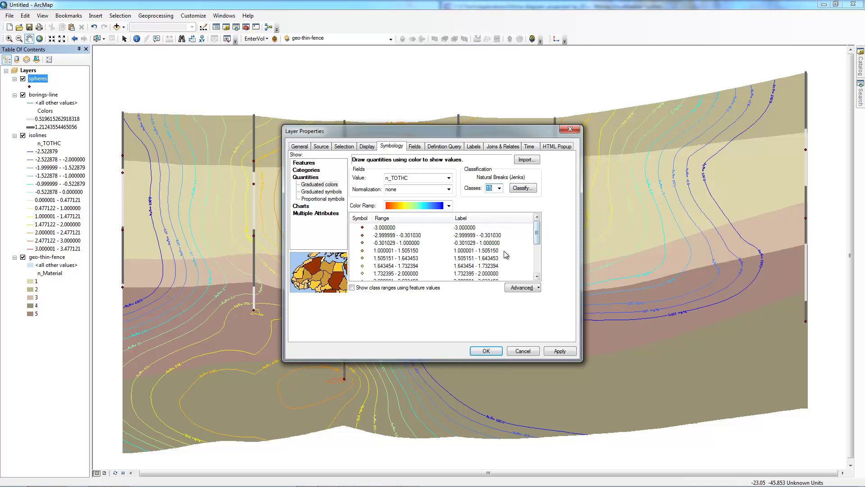
click(553, 352)
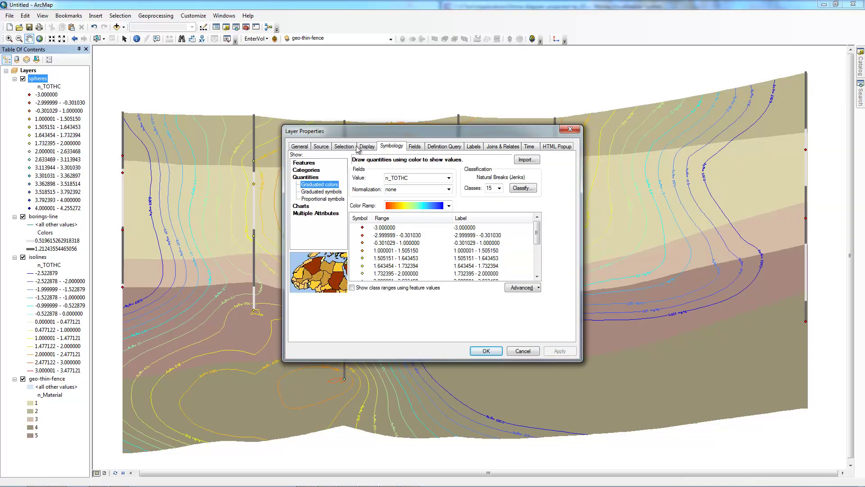
Flip the spheres' class symbols so low n_TOTHC values are blue and highs red
drag(367, 137, 594, 237)
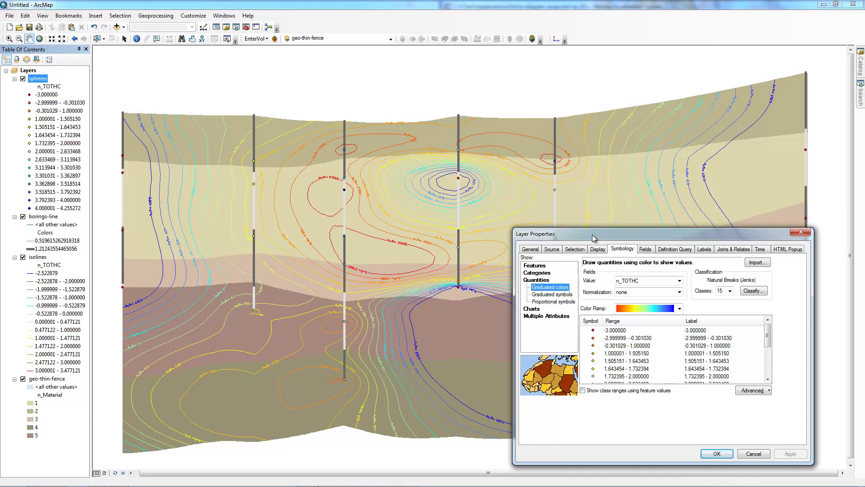
drag(594, 238, 386, 205)
click(407, 297)
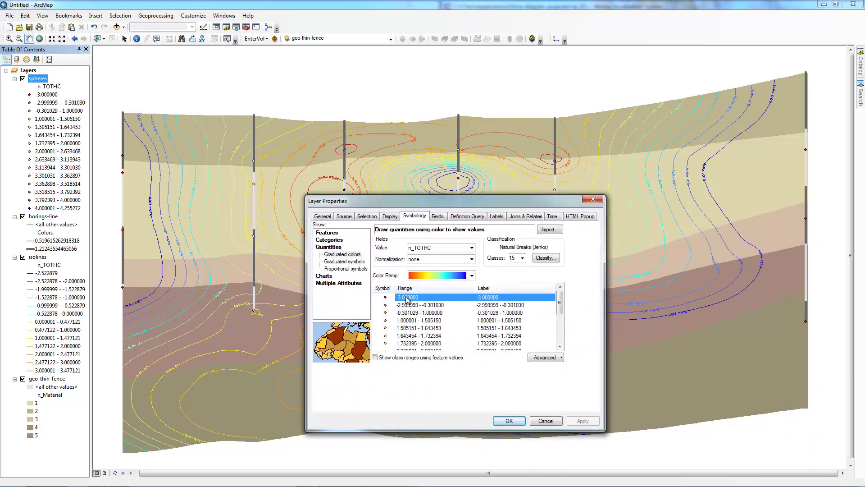
right_click(407, 298)
click(430, 306)
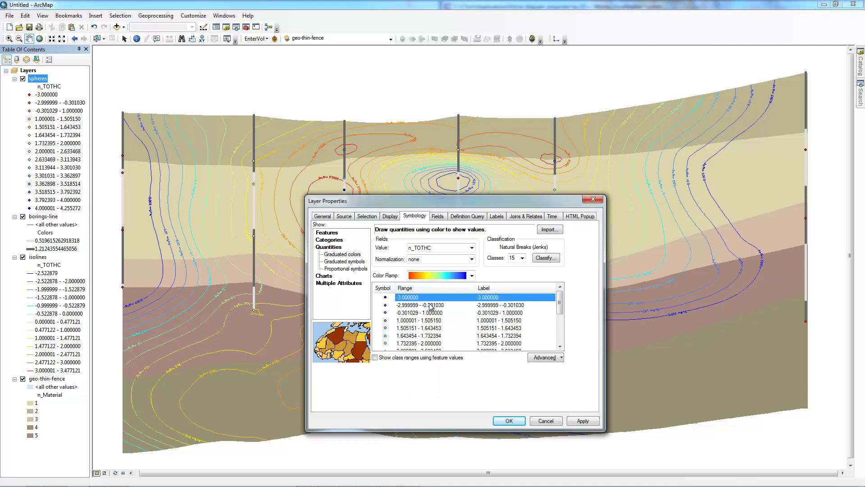
Enlarge the circle symbol for all sphere classes, then apply and close properties
right_click(414, 299)
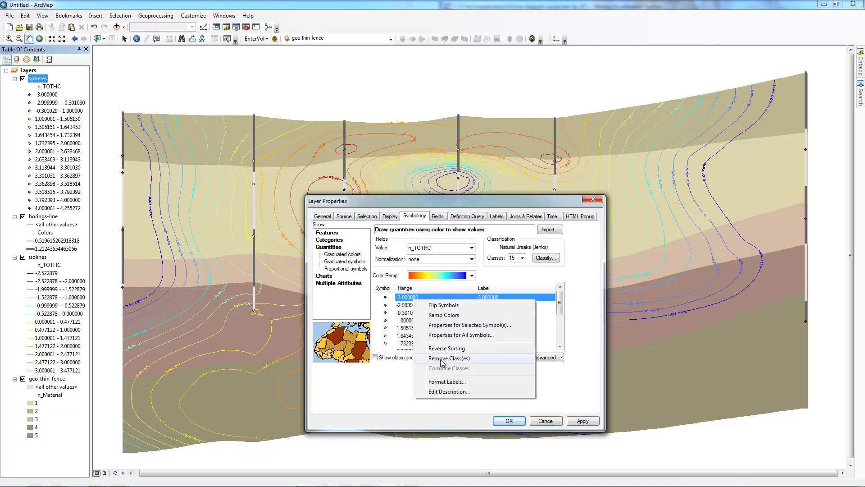
click(460, 335)
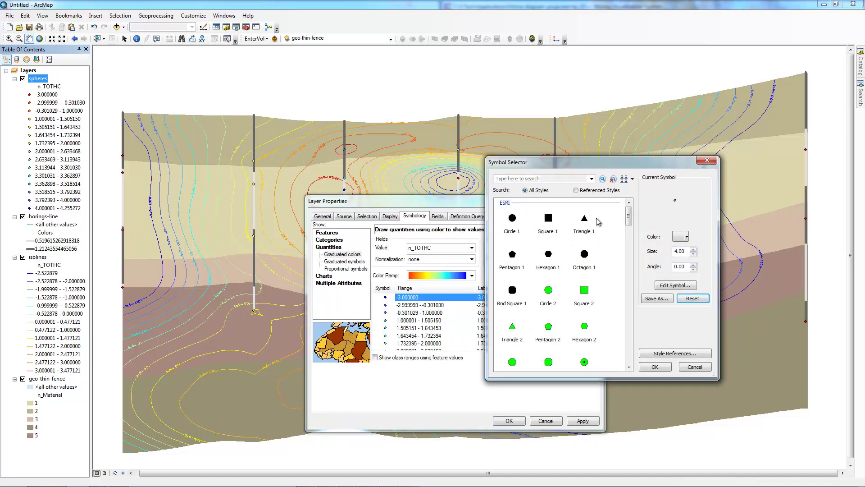
click(694, 249)
click(694, 250)
click(652, 367)
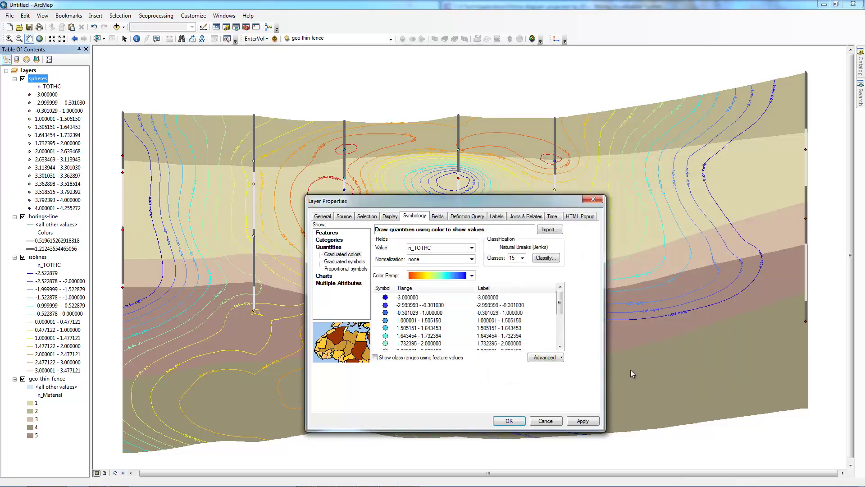
click(582, 419)
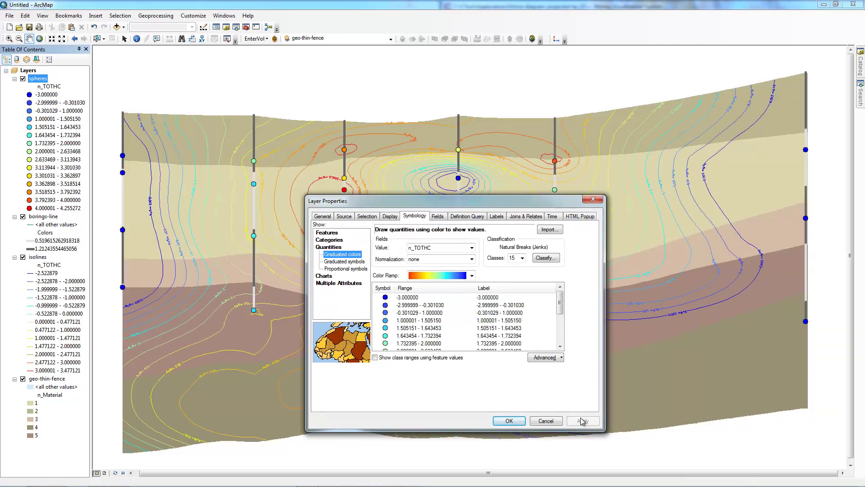
click(510, 421)
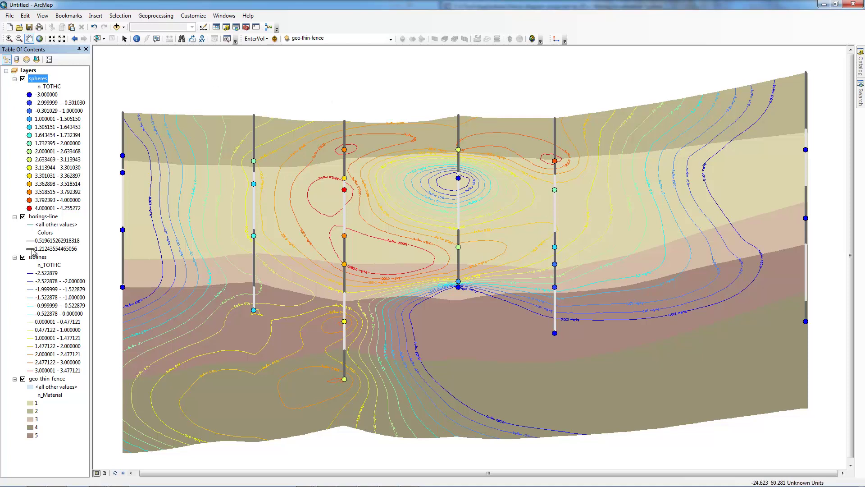
Collapse the borings-line legend in the Table of Contents
click(15, 217)
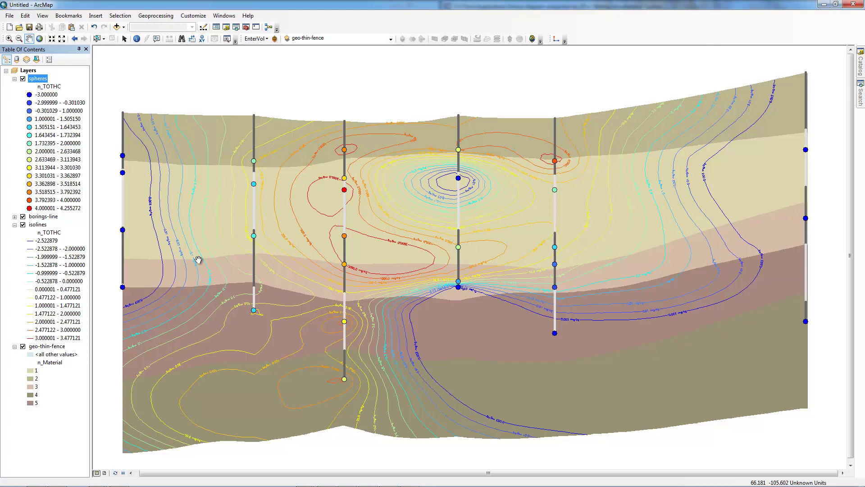
Add a Grid layer with X (0–600) and Y (50 to -250) axis labels, zoom out, and select it
click(557, 41)
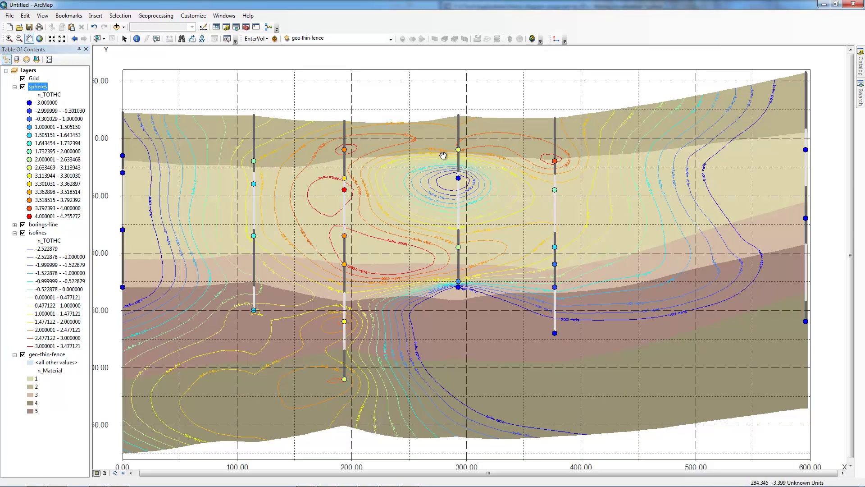
scroll(441, 161, down, 1)
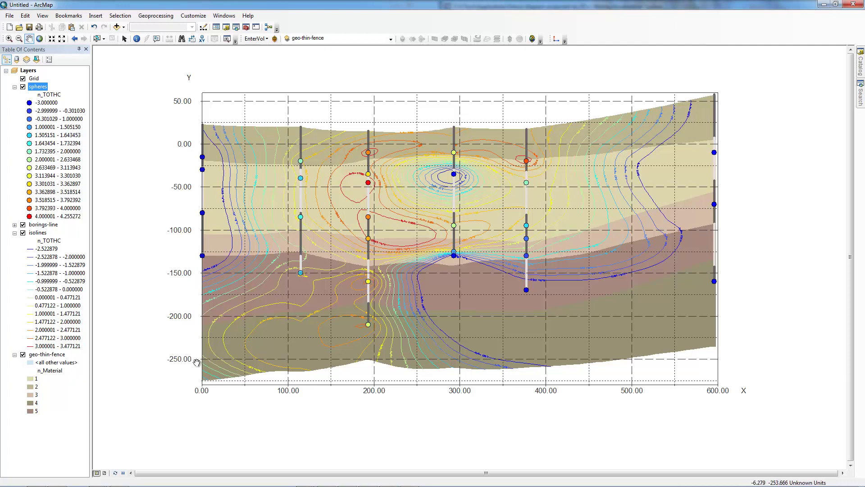
click(34, 80)
Set the Grid layer's Y axis scale to 5 and apply it
right_click(34, 80)
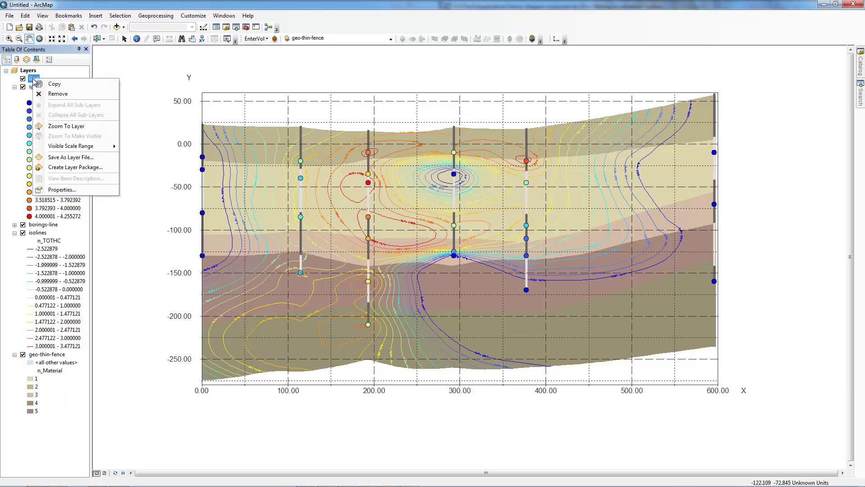
click(59, 190)
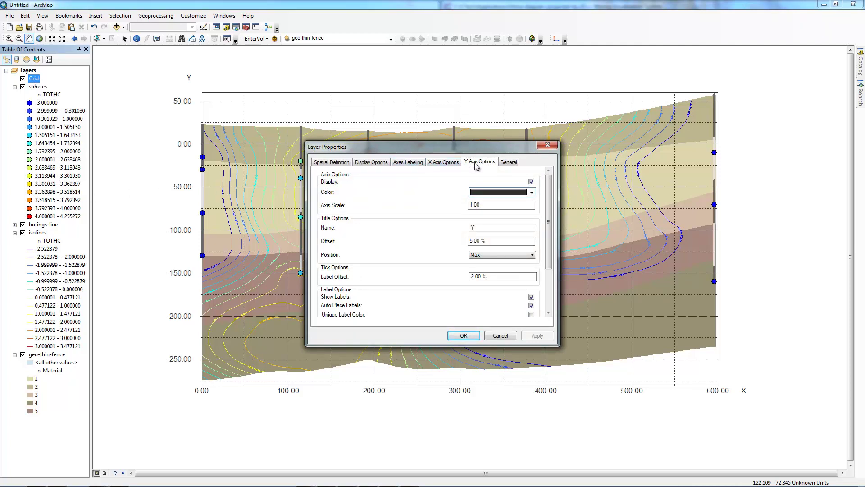
double_click(484, 206)
text(5)
click(532, 337)
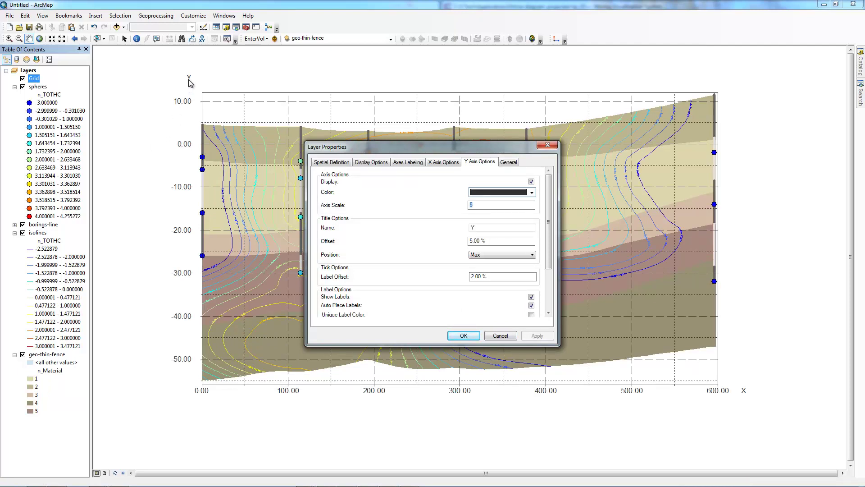
Title the Y axis 'Elevation' with title offset 1 and label offset 1, then apply
double_click(487, 228)
text(Elevation)
triple_click(473, 242)
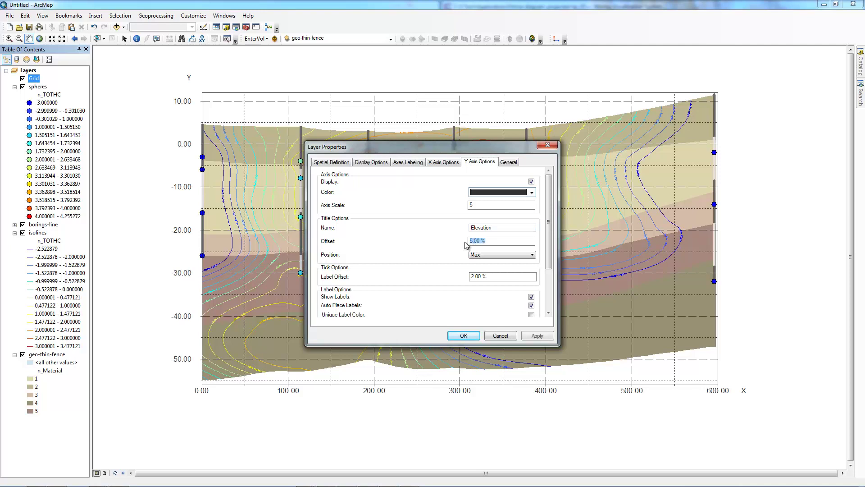
text(2)
key(BackSpace)
text(1)
triple_click(482, 276)
text(1)
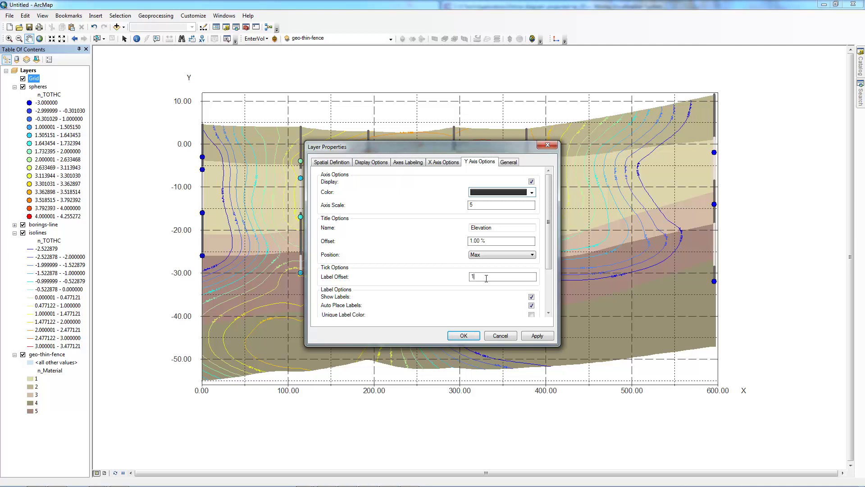
click(529, 336)
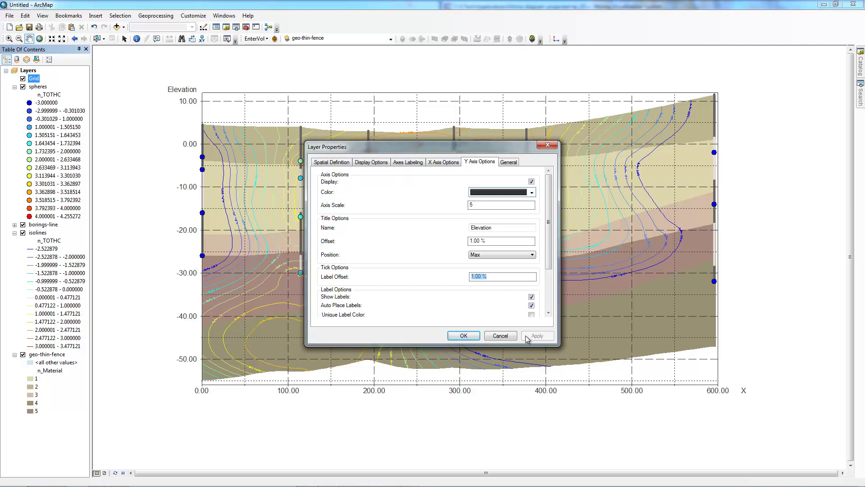
click(472, 334)
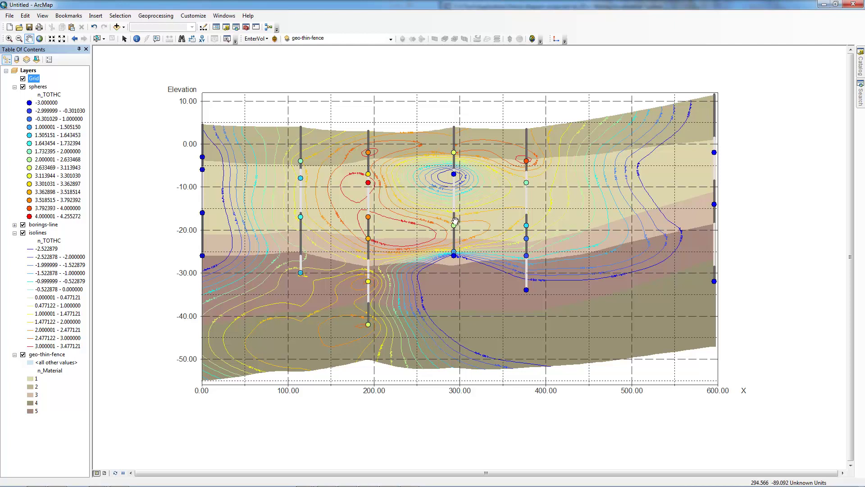
Zoom in and pan so the central contour bullseye and nearby borings fill the view
scroll(456, 221, up, 5)
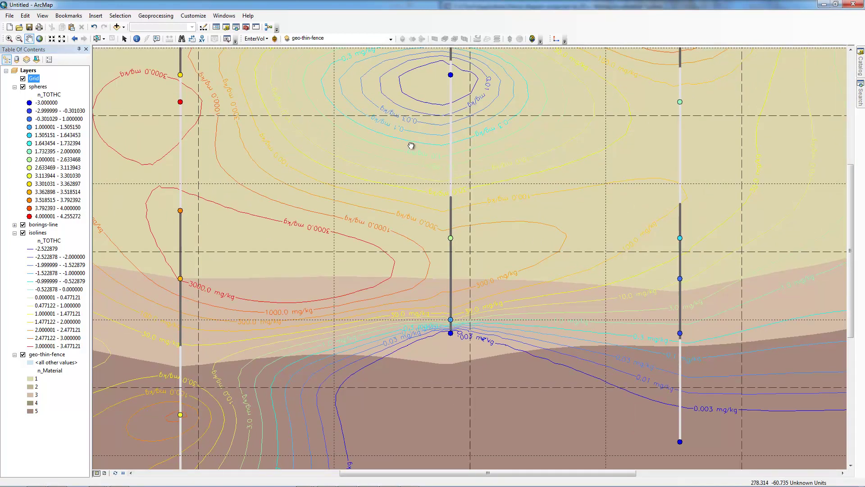
drag(409, 142, 447, 226)
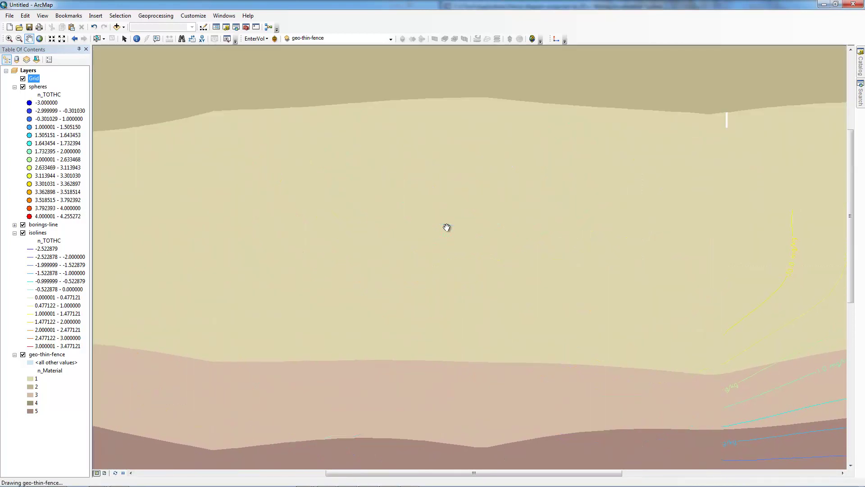